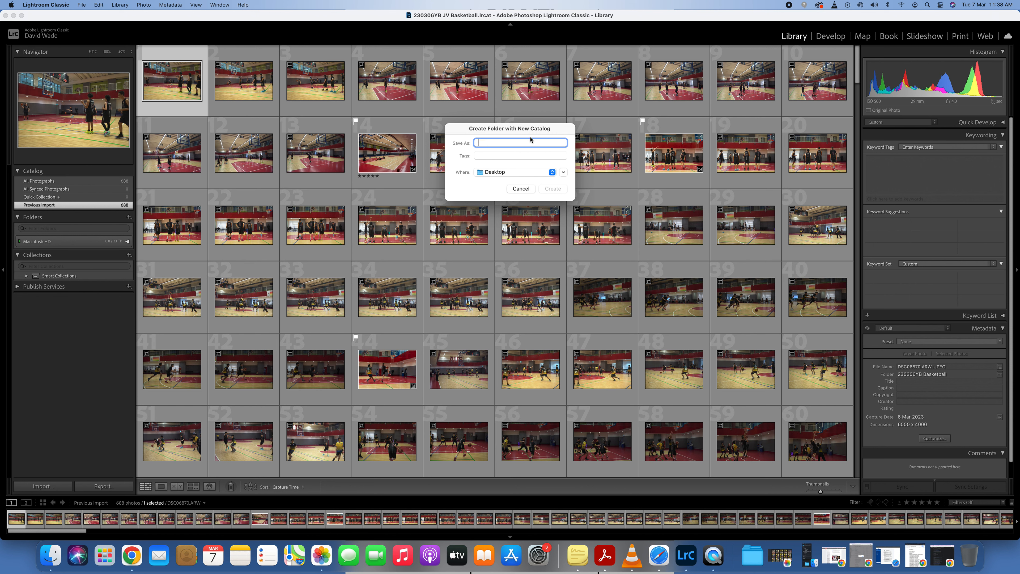
{"action": "left_click", "coordinate": [520, 189]}
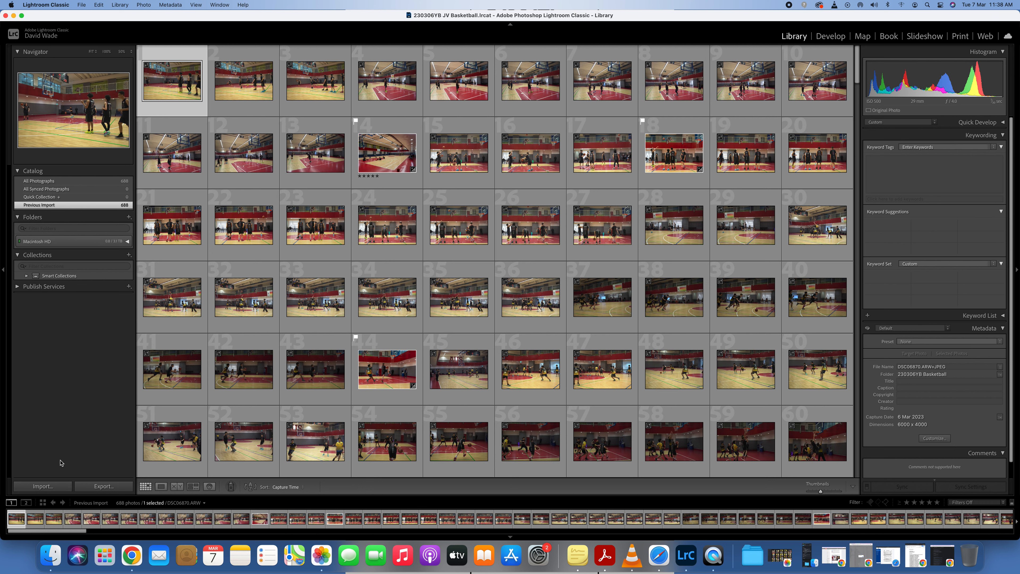
{"action": "left_click", "coordinate": [48, 490]}
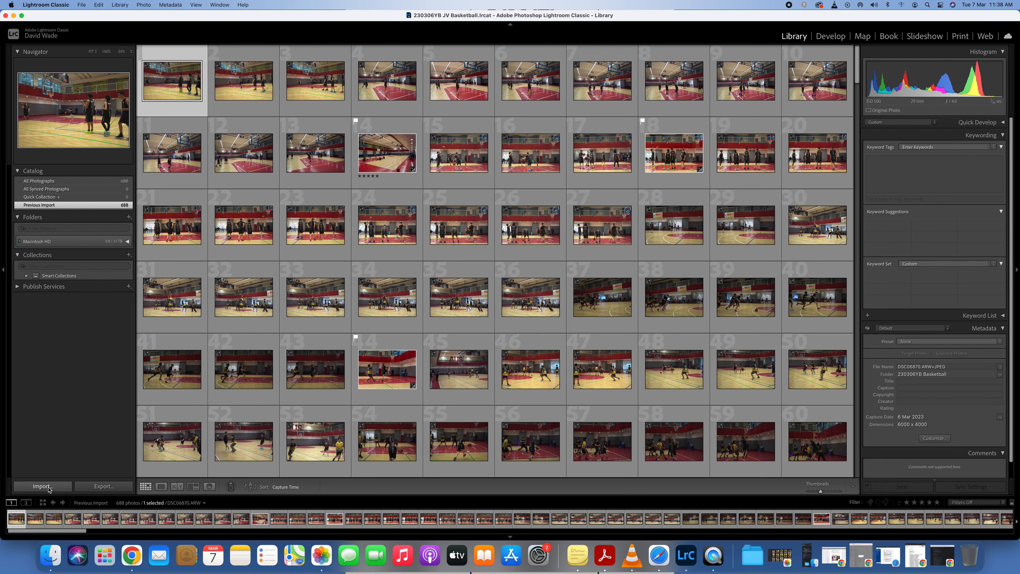
{"action": "left_click", "coordinate": [81, 5]}
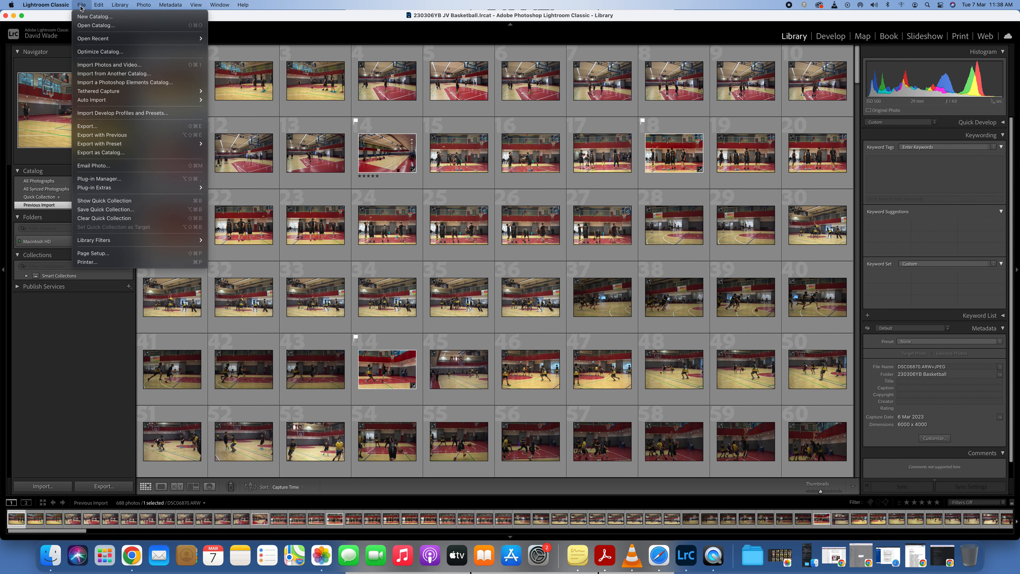
{"action": "left_click", "coordinate": [60, 341]}
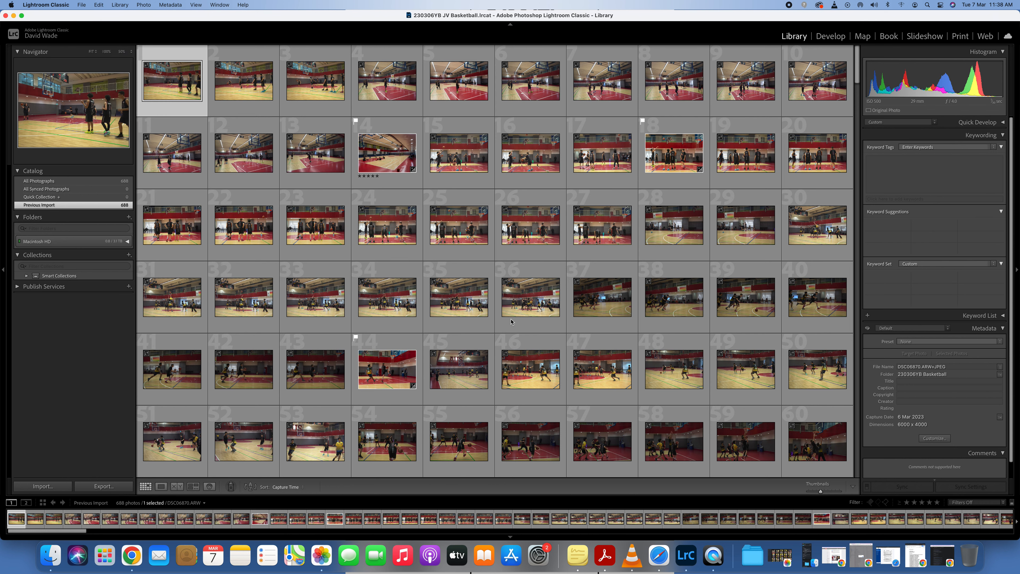
Look at the first basketball photo in the Develop module and return to the Library module
{"action": "mouse_move", "coordinate": [336, 297]}
{"action": "left_click", "coordinate": [826, 38]}
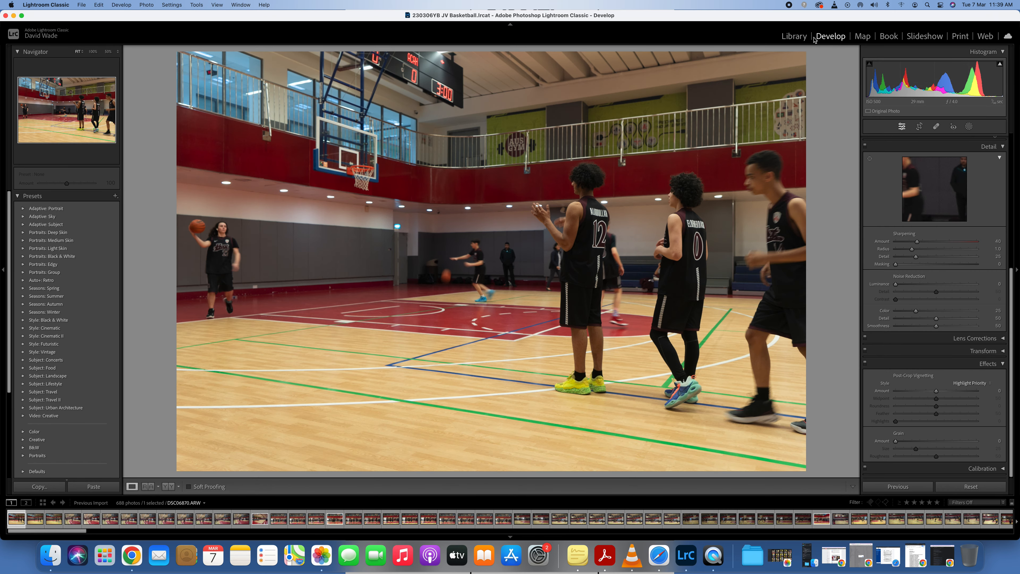
{"action": "left_click", "coordinate": [795, 38]}
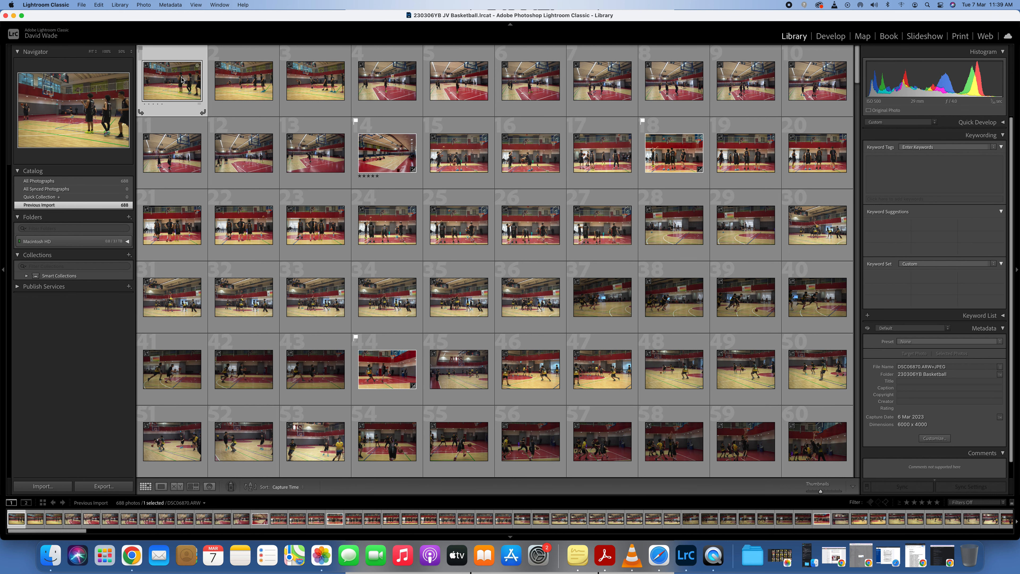
Enlarge the first photo in Loupe view and browse forward through the warm-up shots up to DSC06886
{"action": "key", "text": "e"}
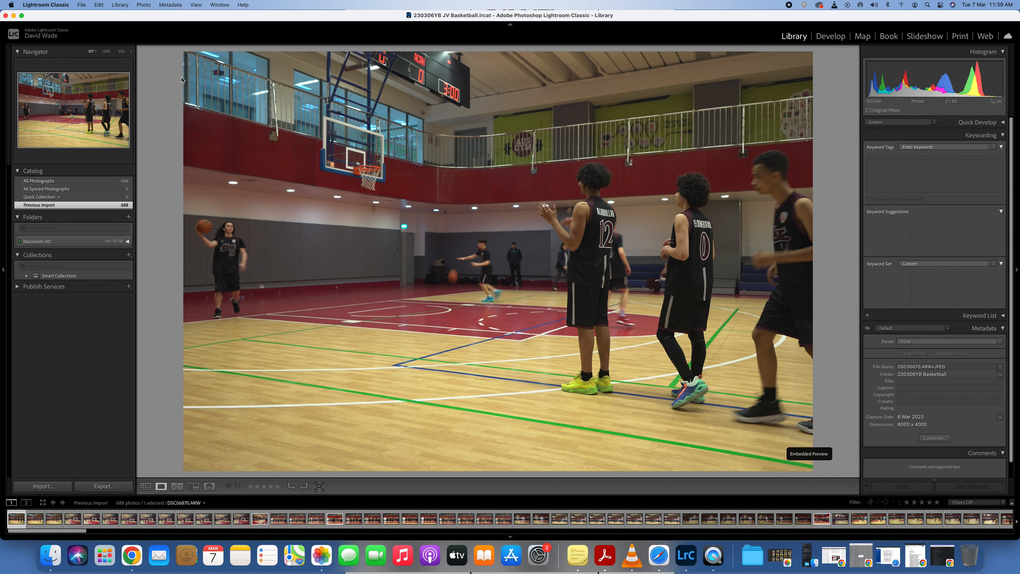
{"action": "key", "text": "Right"}
{"action": "key", "text": "Right"}
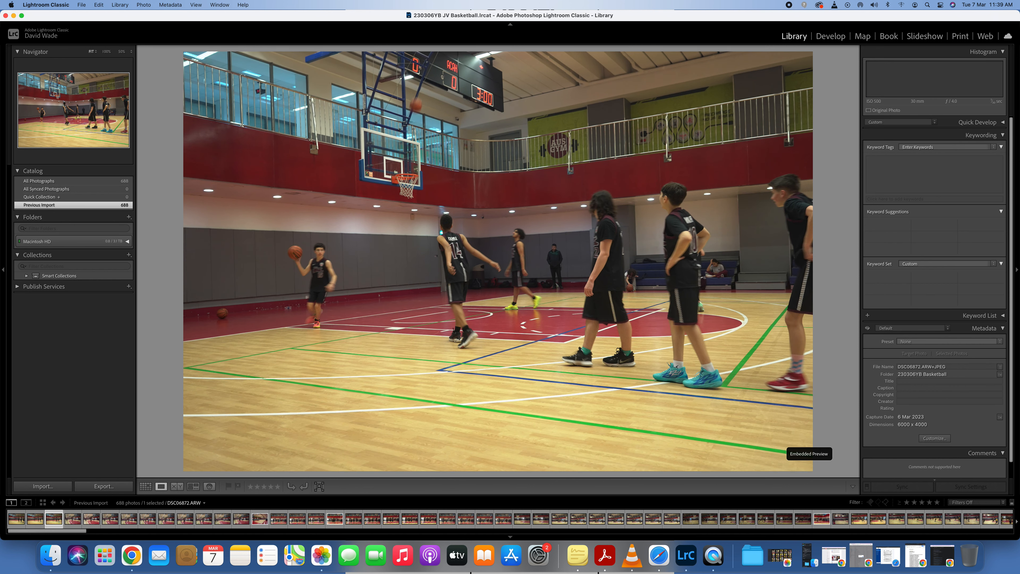
{"action": "key", "text": "Right"}
{"action": "key", "text": "Right"}
{"action": "key", "text": "Right"}
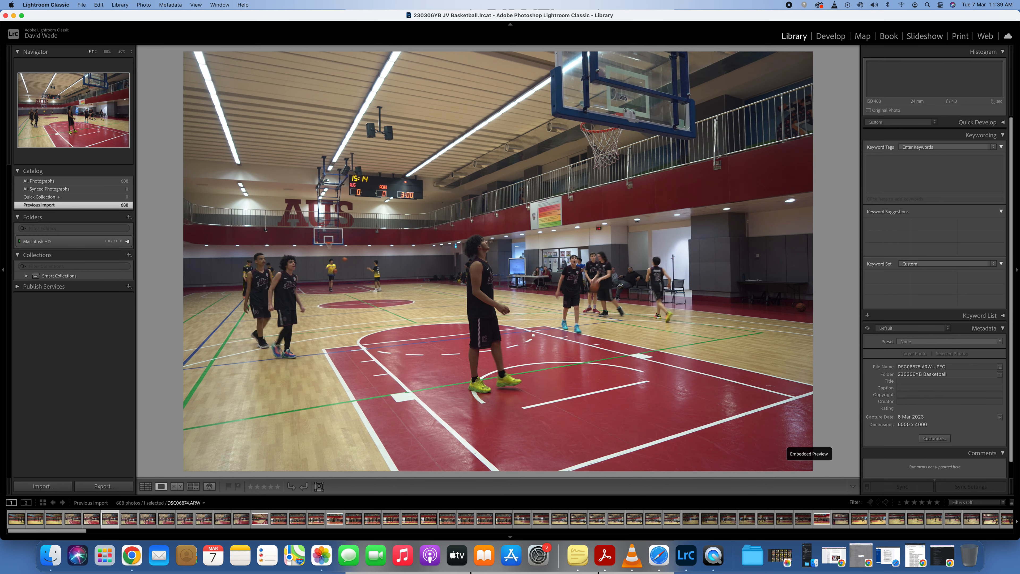
{"action": "key", "text": "Right"}
{"action": "key", "text": "Right"}
{"action": "key", "text": "Right"}
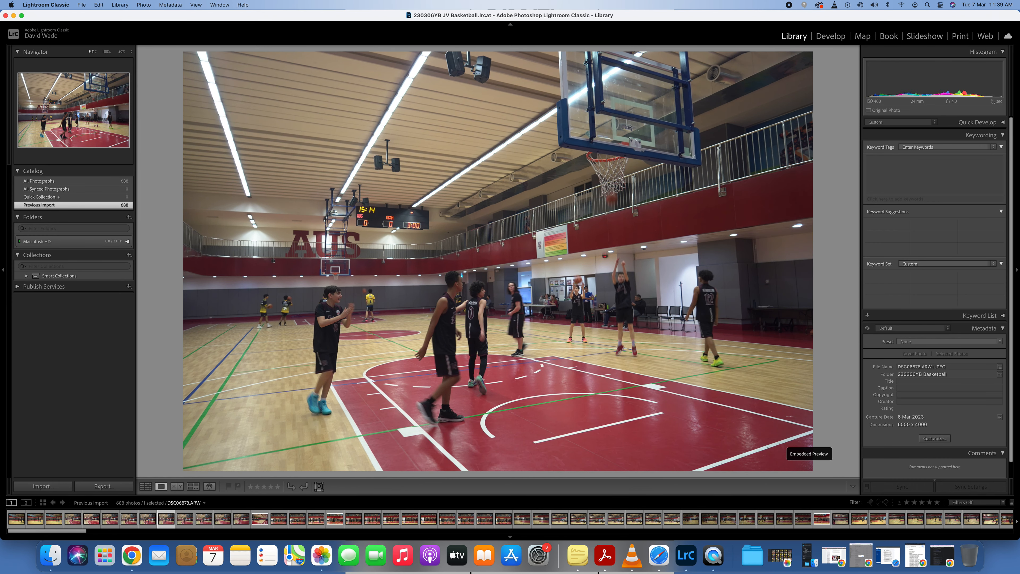
{"action": "key", "text": "Right"}
{"action": "key", "text": "Right"}
{"action": "key", "text": "Right"}
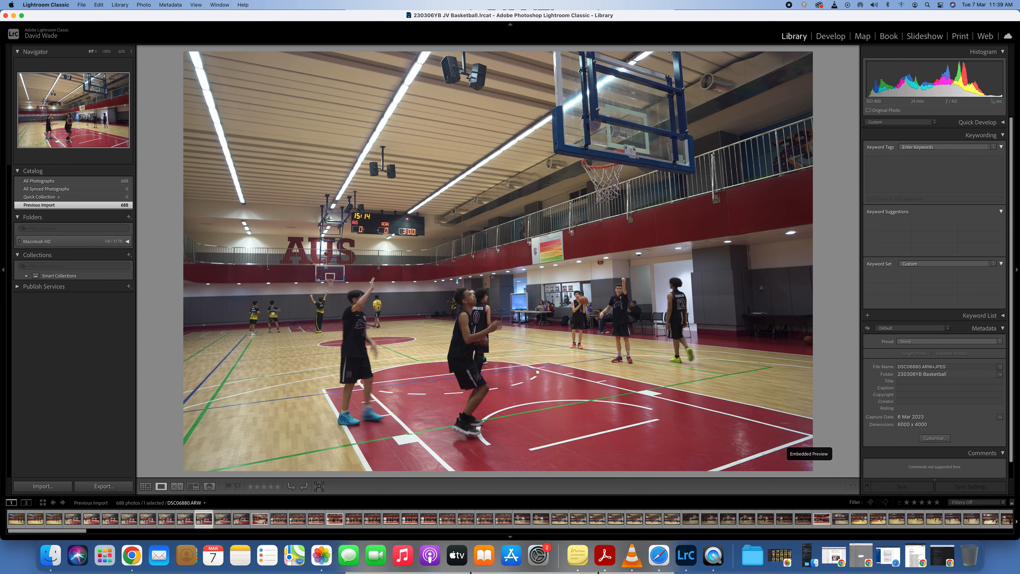
{"action": "key", "text": "Right"}
{"action": "key", "text": "Right"}
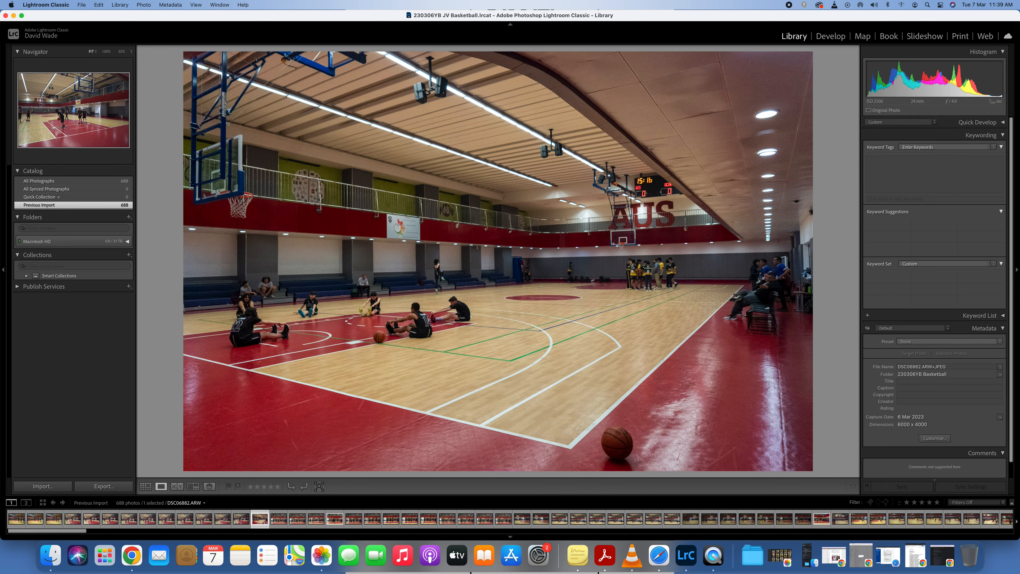
{"action": "key", "text": "Right"}
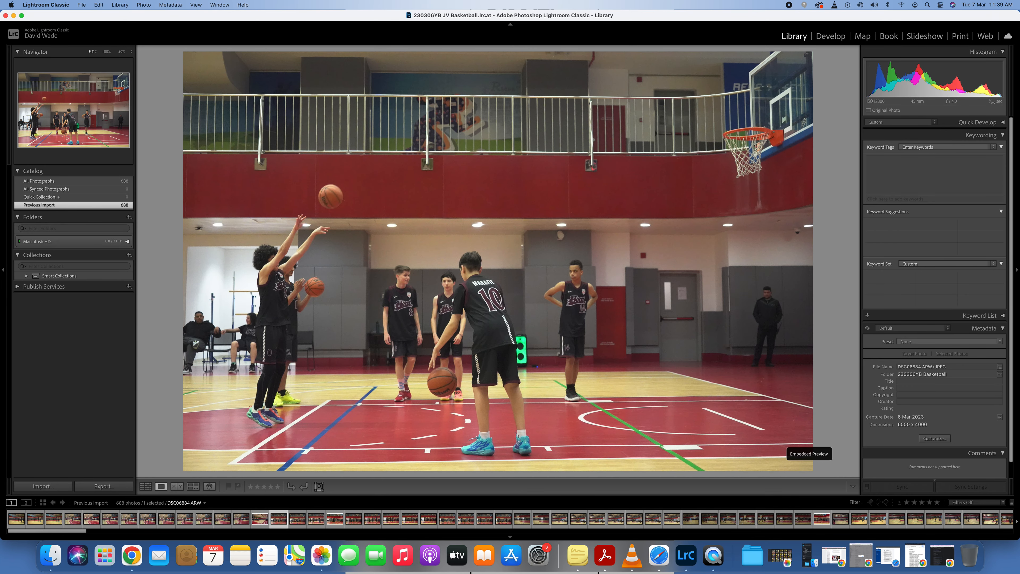
{"action": "key", "text": "Right"}
{"action": "key", "text": "Right"}
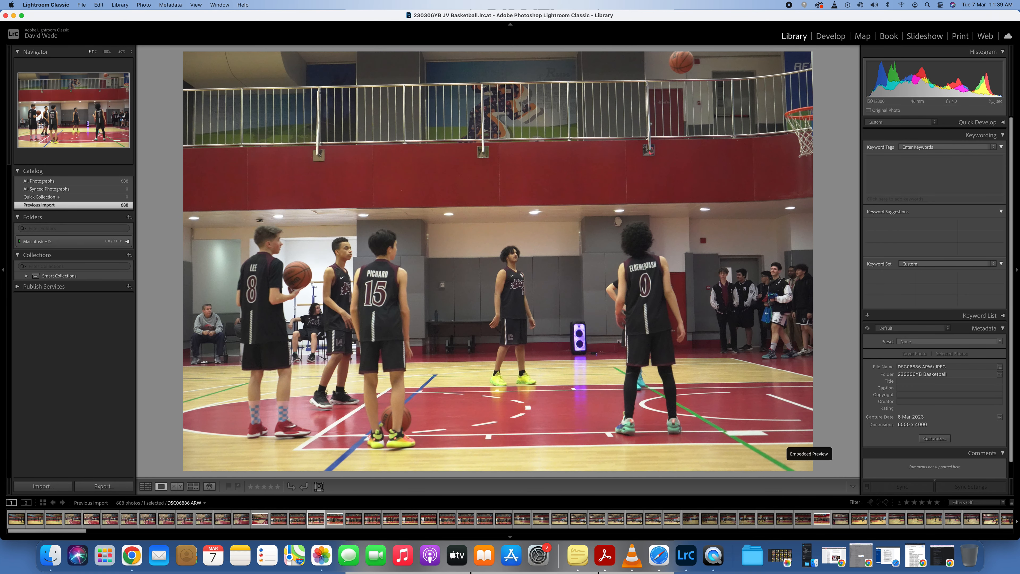
Return to the wide court photo DSC06883, try the pick flag and ratings of 1 to 5 stars, and mark the photo as rejected
{"action": "key", "text": "Left"}
{"action": "key", "text": "Left"}
{"action": "key", "text": "Left"}
{"action": "key", "text": "Right"}
{"action": "key", "text": "Left"}
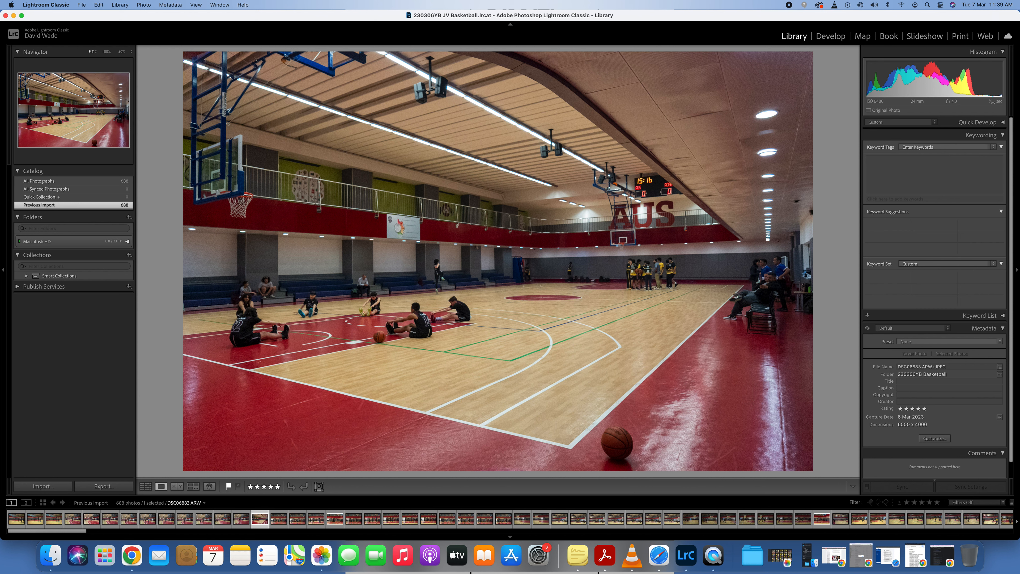
{"action": "key", "text": "p"}
{"action": "key", "text": "x"}
{"action": "key", "text": "1"}
{"action": "key", "text": "2"}
{"action": "key", "text": "3"}
{"action": "key", "text": "4"}
{"action": "key", "text": "5"}
{"action": "key", "text": "x"}
{"action": "left_click", "coordinate": [250, 487]}
Move ahead to photo DSC06887, where a player shoots at the hoop, and flag it as a pick
{"action": "key", "text": "Right"}
{"action": "key", "text": "Right"}
{"action": "key", "text": "Right"}
{"action": "key", "text": "Right"}
{"action": "key", "text": "Right"}
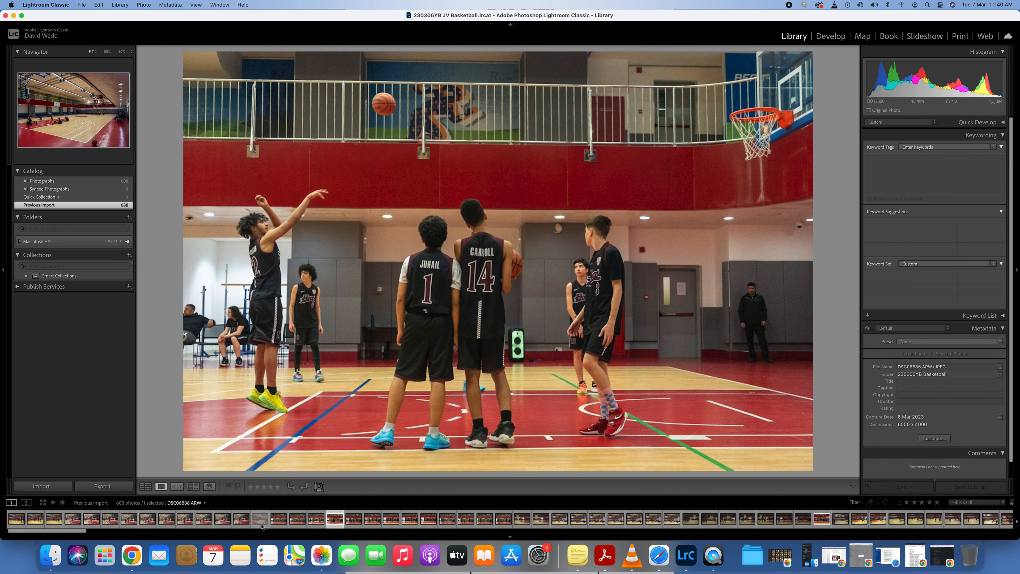
{"action": "key", "text": "Left"}
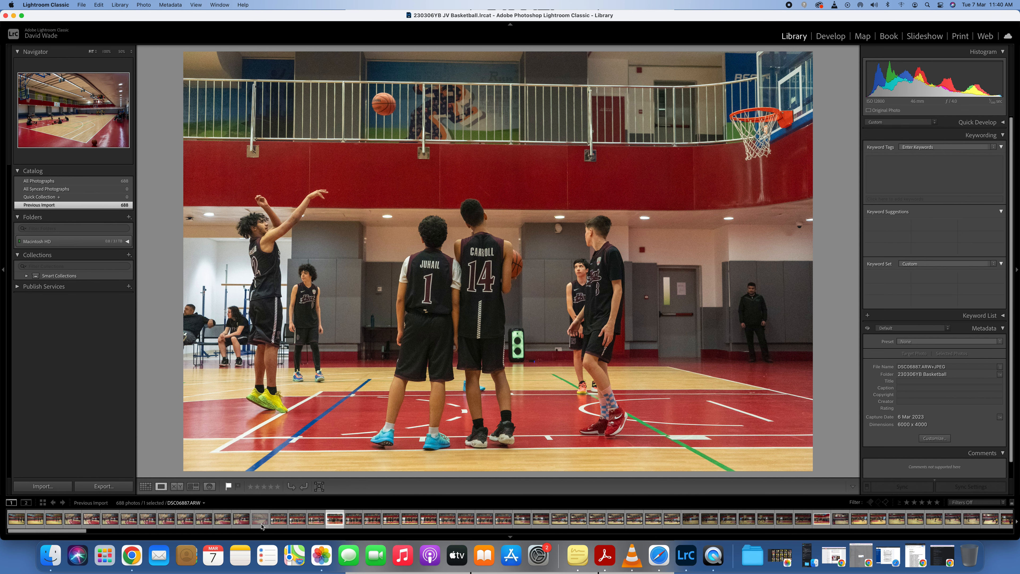
{"action": "key", "text": "p"}
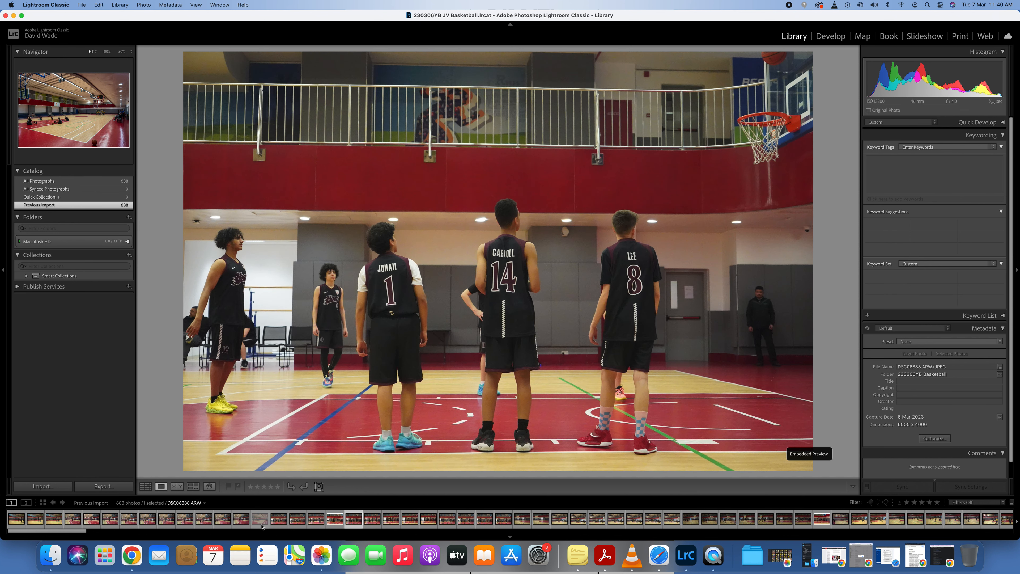
Browse forward through the remaining warm-up shots up to the tip-off photo DSC06899
{"action": "key", "text": "Right"}
{"action": "key", "text": "Right"}
{"action": "key", "text": "Right"}
{"action": "key", "text": "Right"}
{"action": "key", "text": "Right"}
{"action": "key", "text": "Right"}
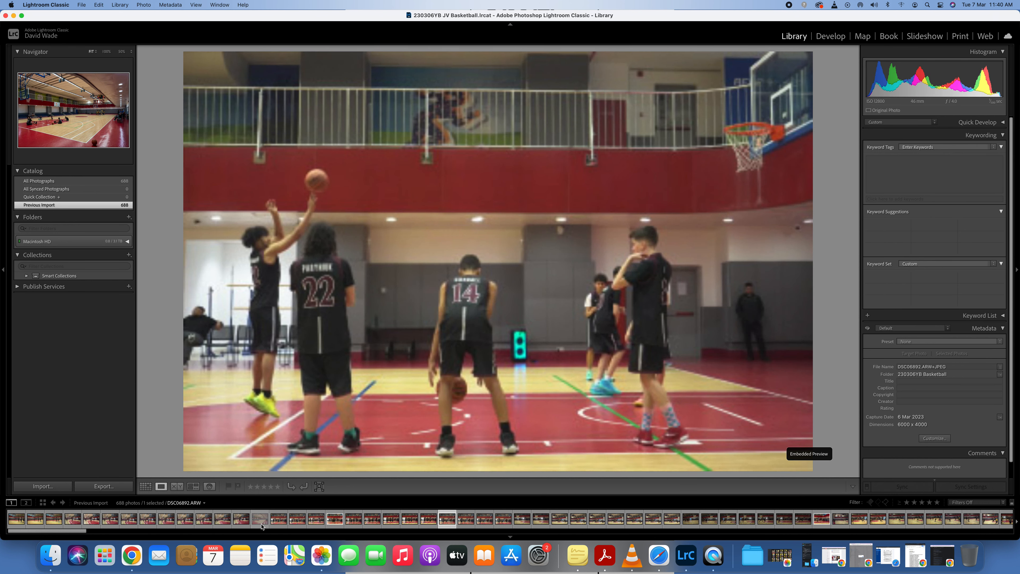
{"action": "key", "text": "Right"}
{"action": "key", "text": "Right"}
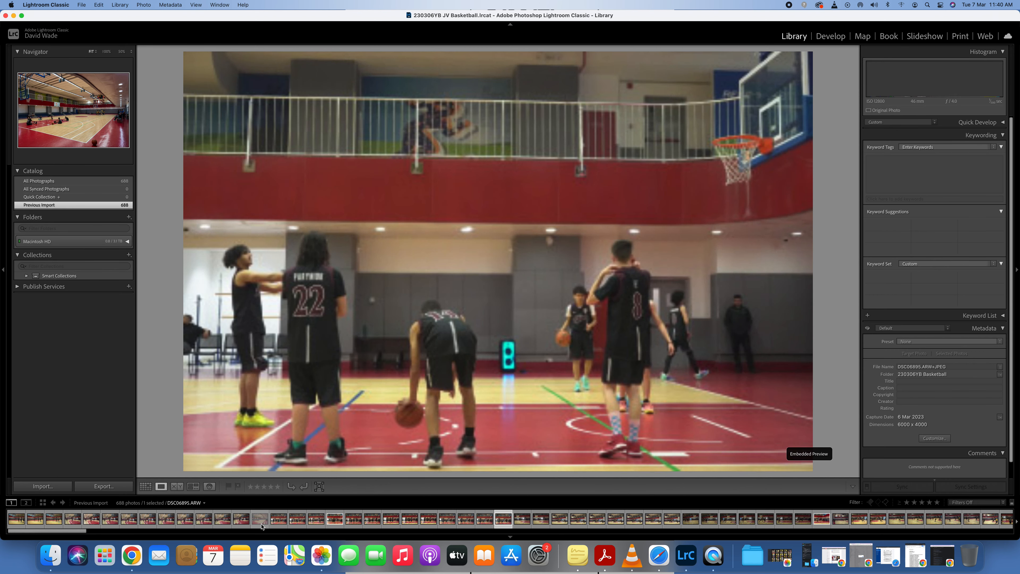
{"action": "key", "text": "Right"}
{"action": "key", "text": "Right"}
{"action": "key", "text": "Right"}
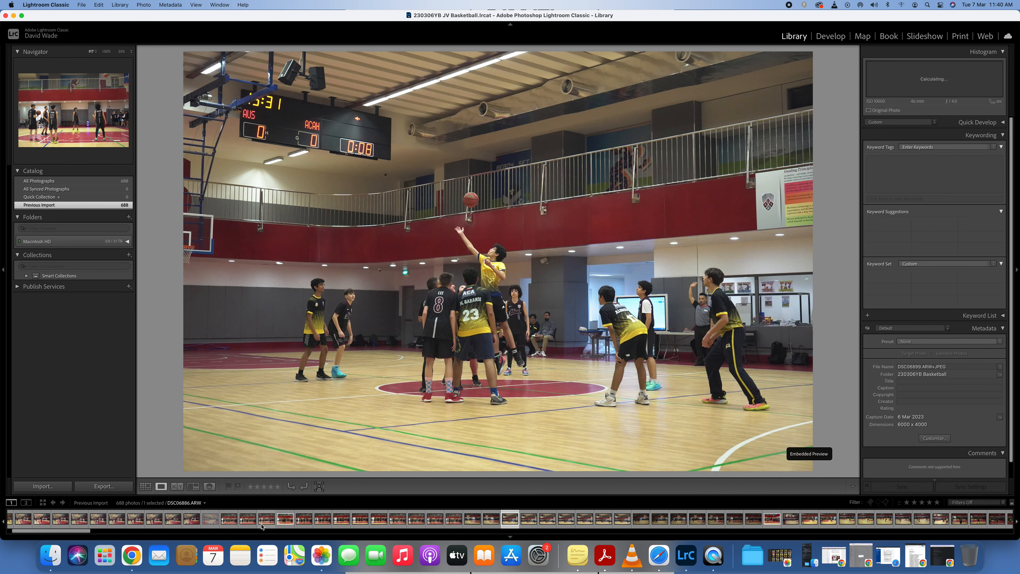
Review the tip-off and fast-break photos one by one up to the wide court photo DSC06913
{"action": "key", "text": "Right"}
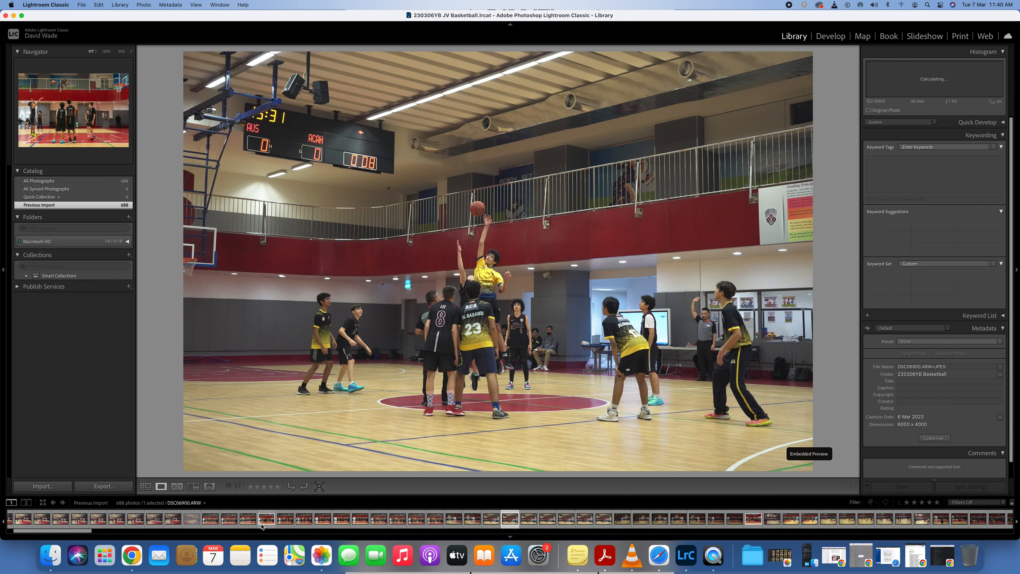
{"action": "key", "text": "Right"}
{"action": "key", "text": "Right"}
{"action": "key", "text": "Right"}
{"action": "key", "text": "Right"}
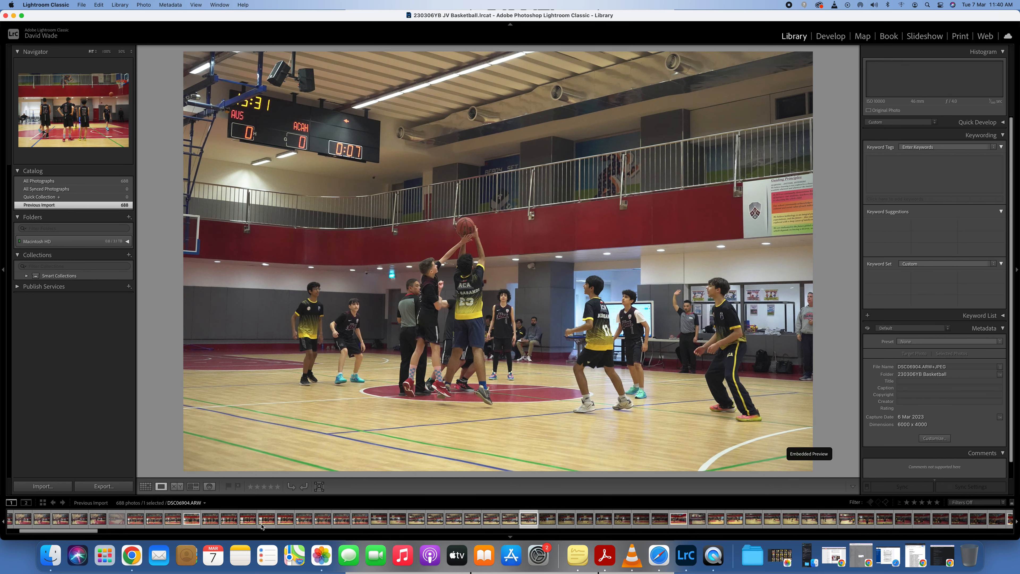
{"action": "key", "text": "Right"}
{"action": "key", "text": "Right"}
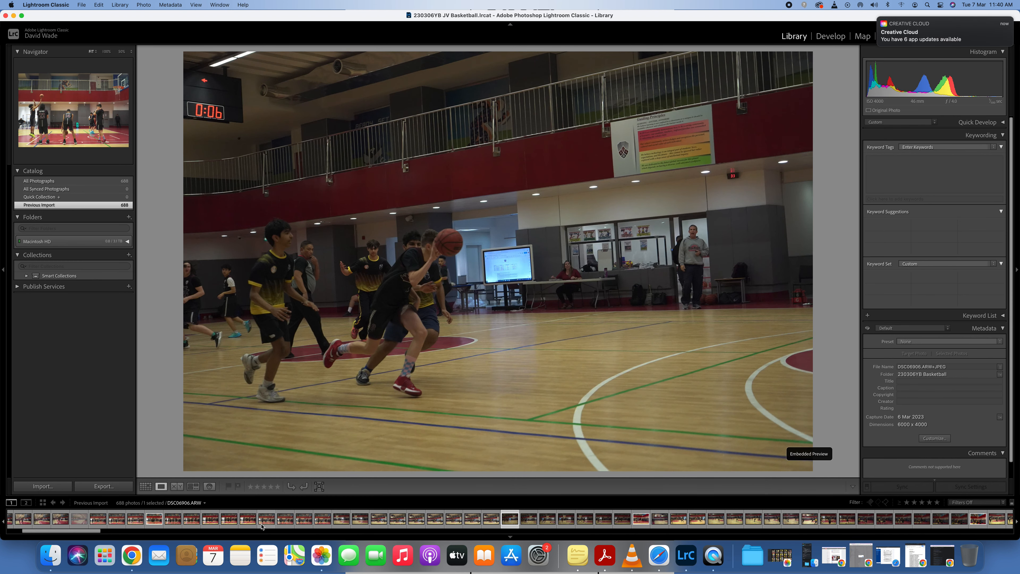
{"action": "key", "text": "Right"}
{"action": "key", "text": "Right"}
{"action": "key", "text": "Right"}
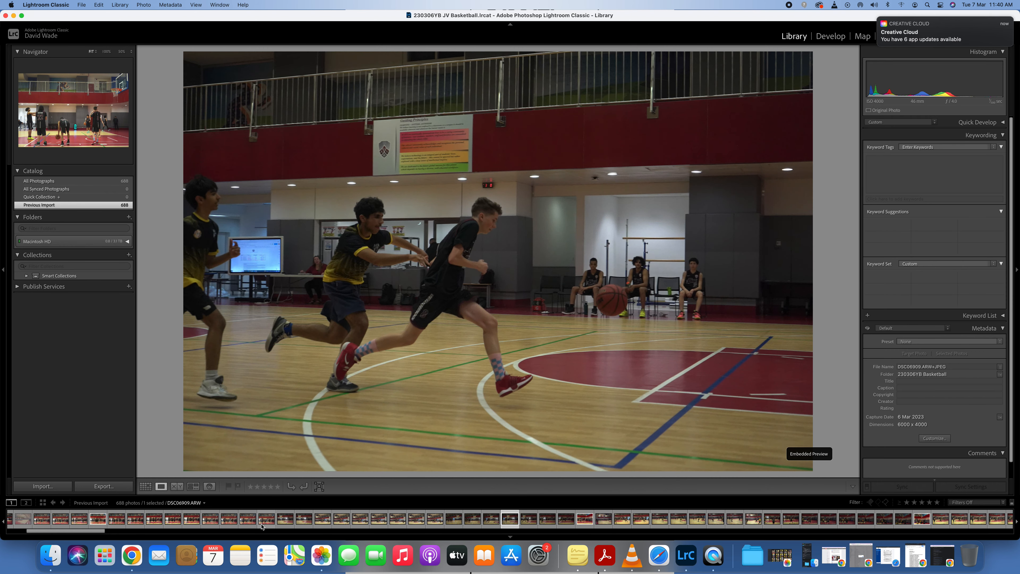
{"action": "key", "text": "Right"}
{"action": "key", "text": "Right"}
{"action": "key", "text": "Right"}
{"action": "key", "text": "Right"}
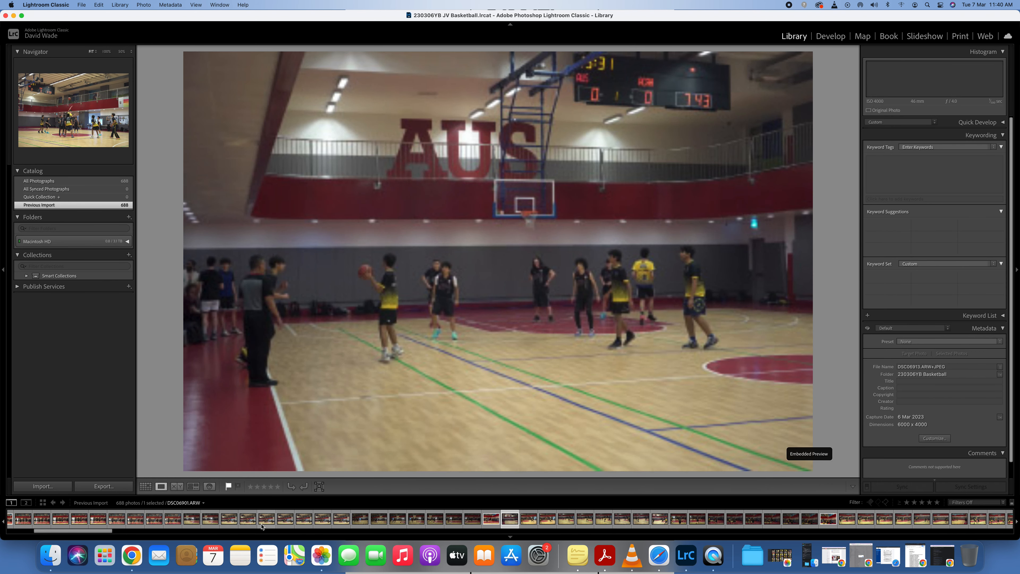
Continue reviewing the game photos from DSC06913 up to DSC06930, the dark shot with the ball at the hoop
{"action": "key", "text": "Right"}
{"action": "key", "text": "Right"}
{"action": "key", "text": "Right"}
{"action": "key", "text": "Right"}
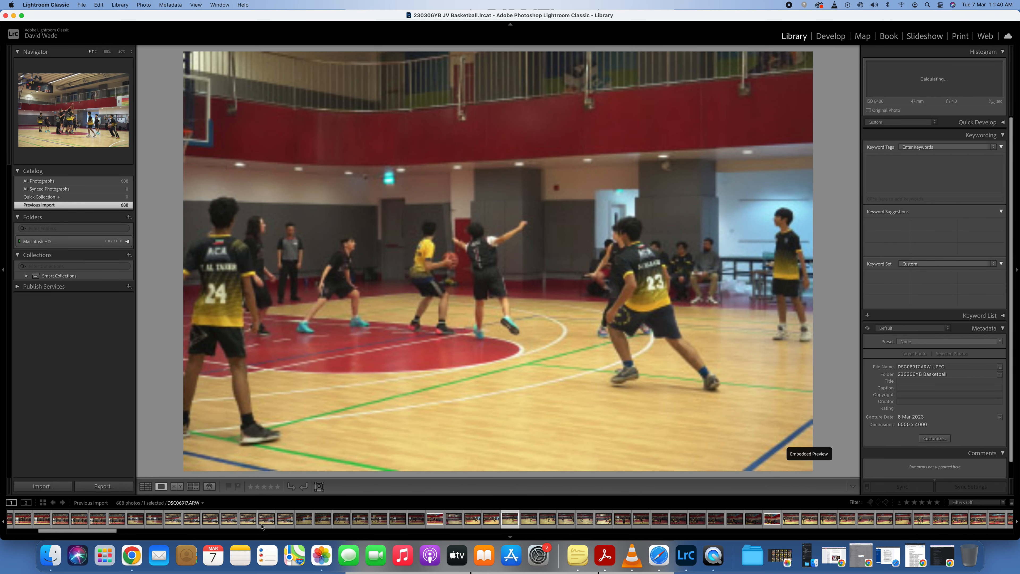
{"action": "key", "text": "Right"}
{"action": "key", "text": "Right"}
{"action": "key", "text": "Right"}
{"action": "key", "text": "Right"}
{"action": "key", "text": "Right"}
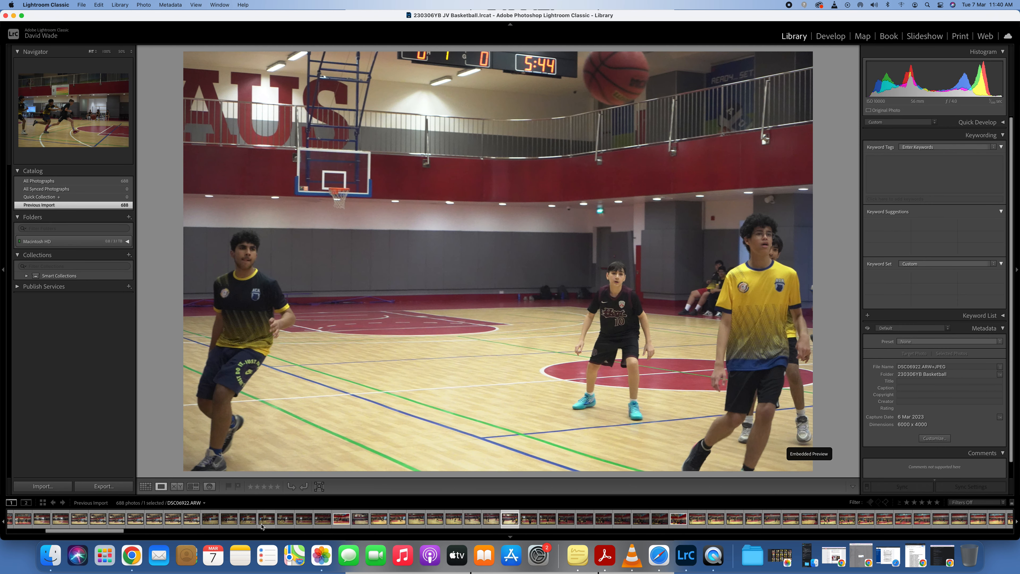
{"action": "key", "text": "Right"}
{"action": "key", "text": "Right"}
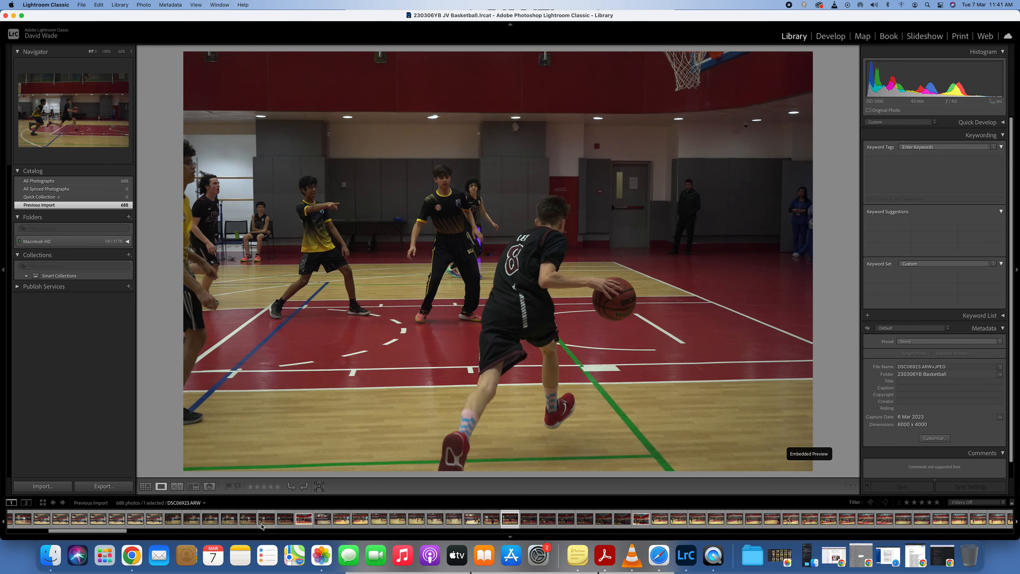
{"action": "key", "text": "Right"}
{"action": "key", "text": "Right"}
{"action": "key", "text": "Right"}
{"action": "key", "text": "Right"}
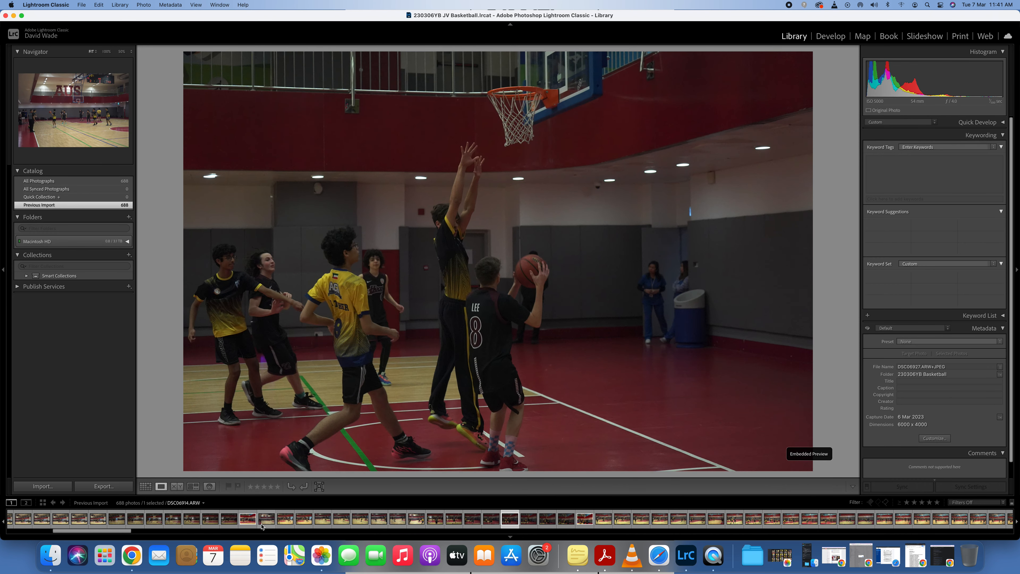
{"action": "key", "text": "Right"}
{"action": "key", "text": "Right"}
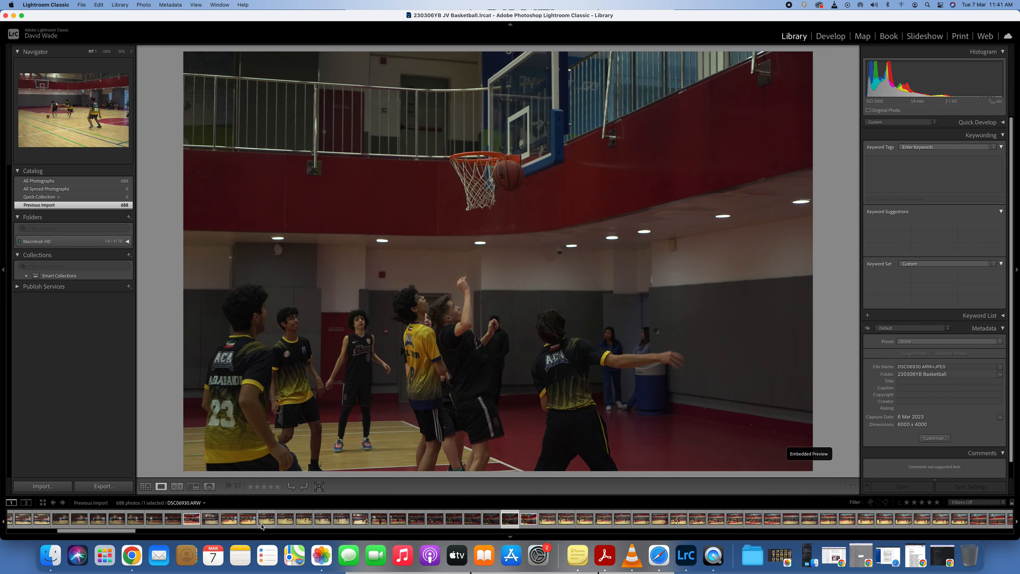
Look through the passing and defending photos up to DSC06946
{"action": "key", "text": "Right"}
{"action": "key", "text": "Right"}
{"action": "key", "text": "Right"}
{"action": "key", "text": "Right"}
{"action": "key", "text": "Right"}
{"action": "key", "text": "Right"}
{"action": "key", "text": "Right"}
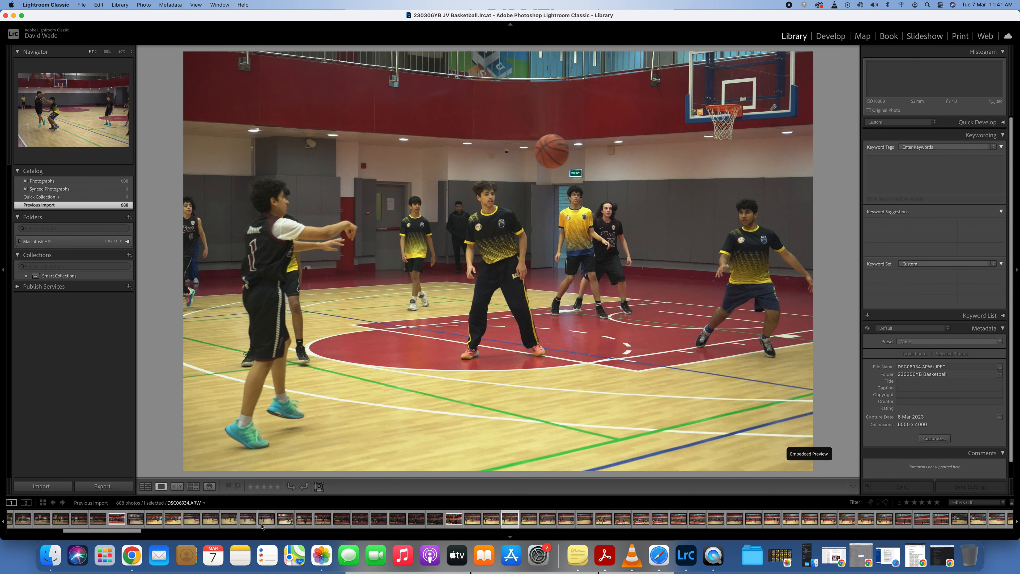
{"action": "key", "text": "Right"}
{"action": "key", "text": "Right"}
{"action": "key", "text": "Right"}
{"action": "key", "text": "Right"}
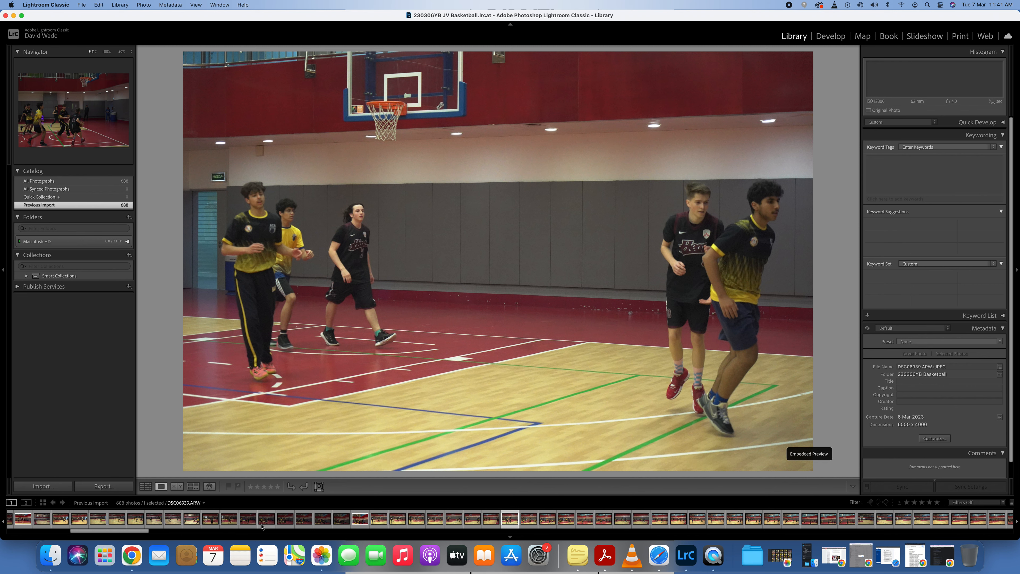
{"action": "key", "text": "Right"}
{"action": "key", "text": "Right"}
{"action": "key", "text": "Right"}
{"action": "key", "text": "Right"}
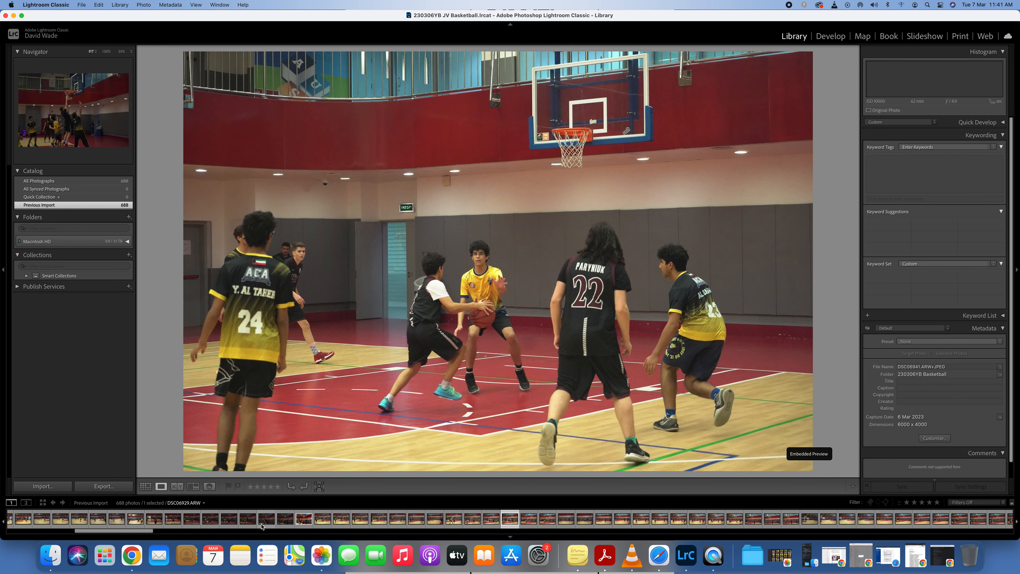
{"action": "key", "text": "Right"}
{"action": "key", "text": "Right"}
{"action": "key", "text": "Right"}
{"action": "key", "text": "Right"}
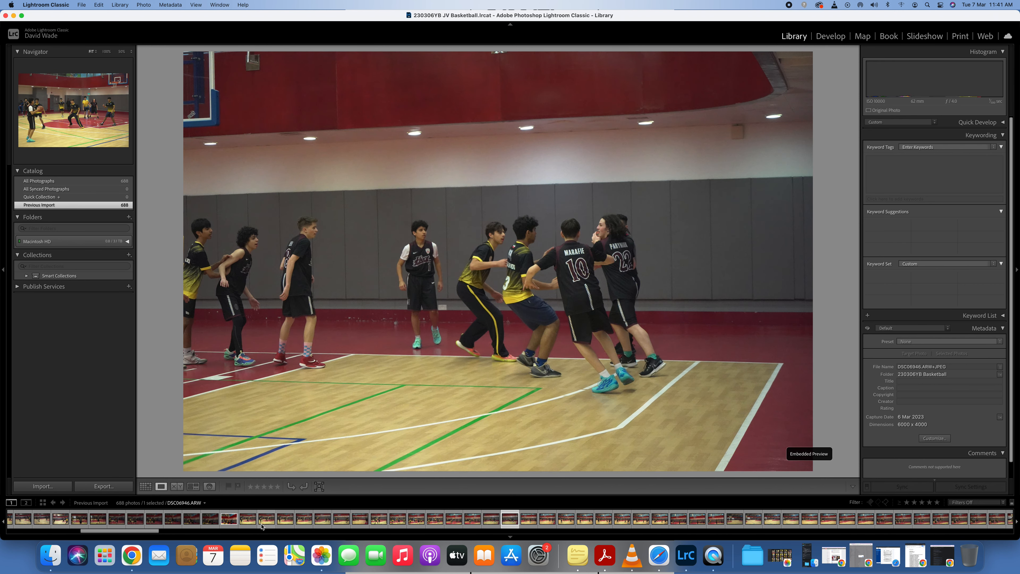
Examine the next series of half-court action photos up to DSC06964
{"action": "key", "text": "Right"}
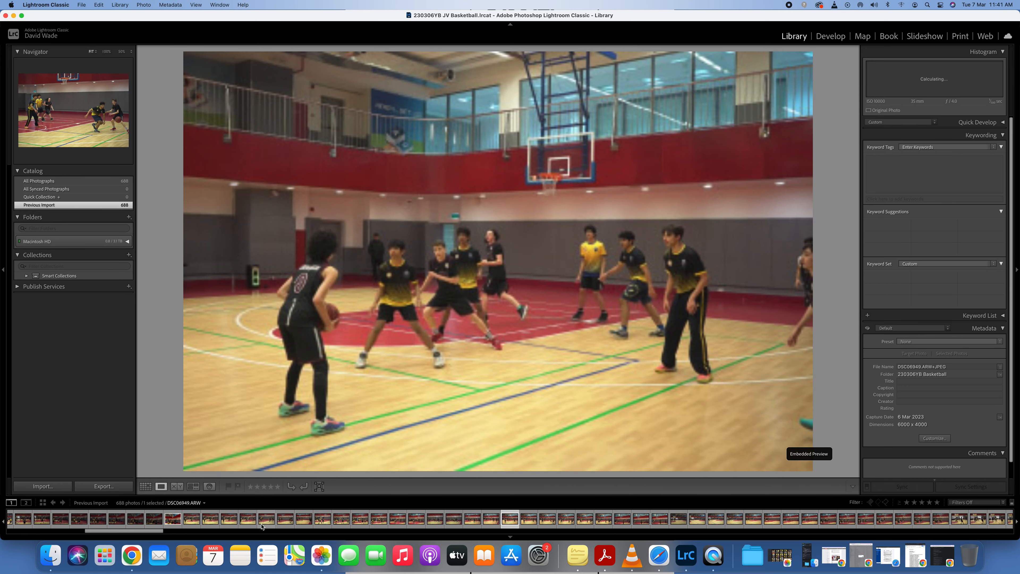
{"action": "key", "text": "Right"}
{"action": "key", "text": "Right"}
{"action": "key", "text": "Right"}
{"action": "key", "text": "Right"}
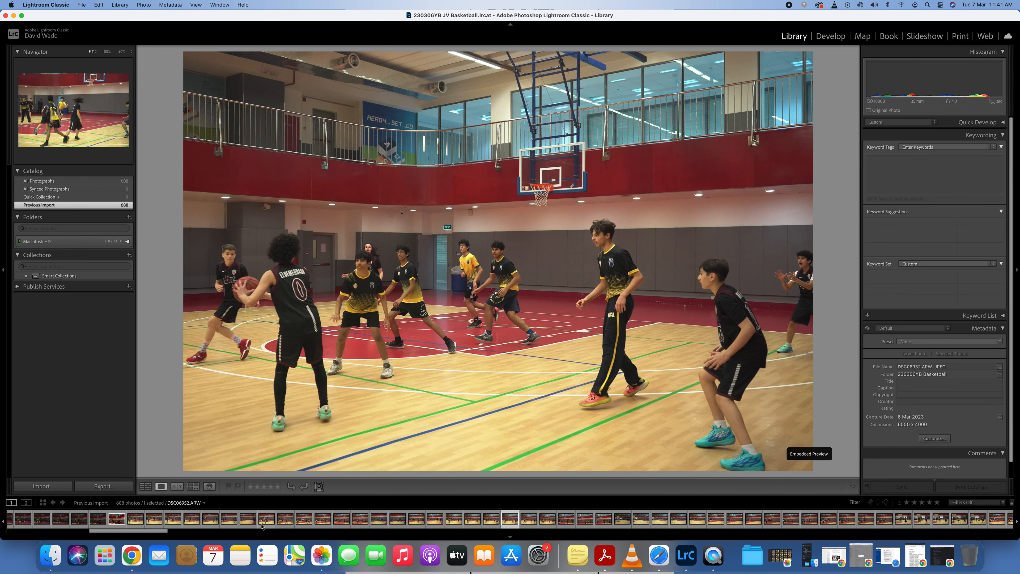
{"action": "key", "text": "Right"}
{"action": "key", "text": "Right"}
{"action": "key", "text": "Right"}
{"action": "key", "text": "Right"}
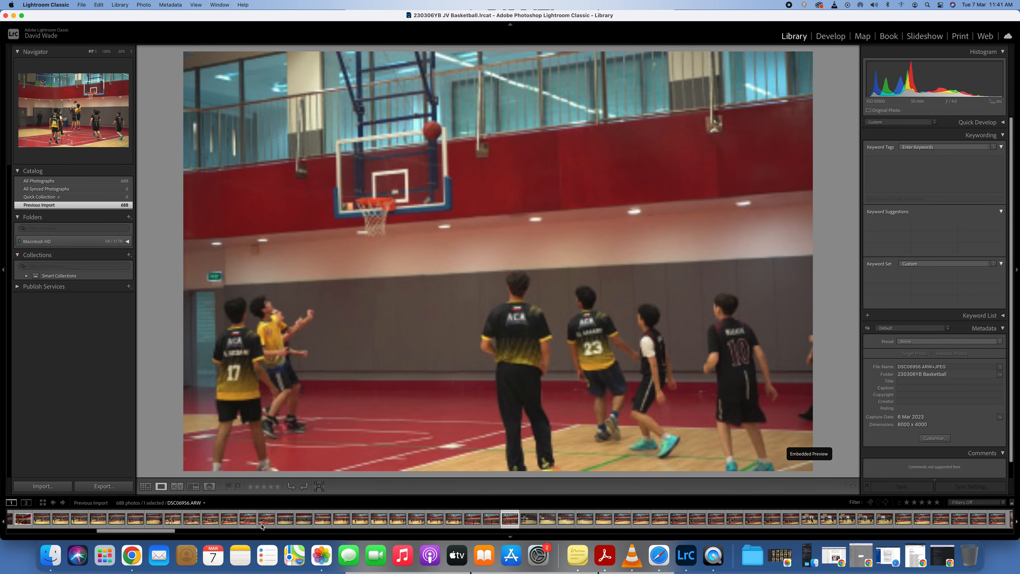
{"action": "key", "text": "Right"}
{"action": "key", "text": "Right"}
{"action": "key", "text": "Right"}
{"action": "key", "text": "Right"}
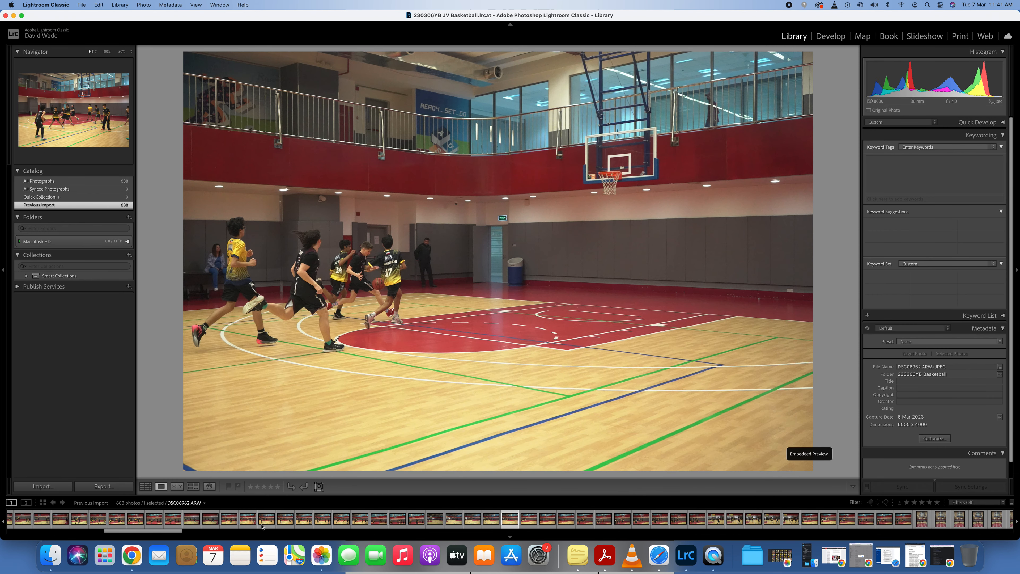
{"action": "key", "text": "Right"}
{"action": "key", "text": "Right"}
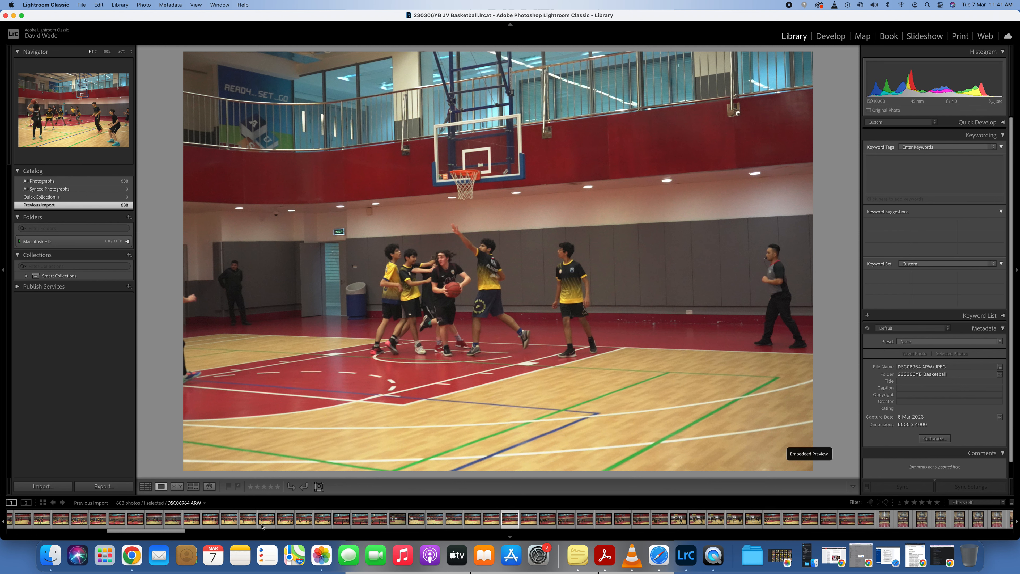
Compare photo DSC06964 with the similar shots before it and review the photos up to DSC06978
{"action": "key", "text": "Left"}
{"action": "key", "text": "Left"}
{"action": "key", "text": "Right"}
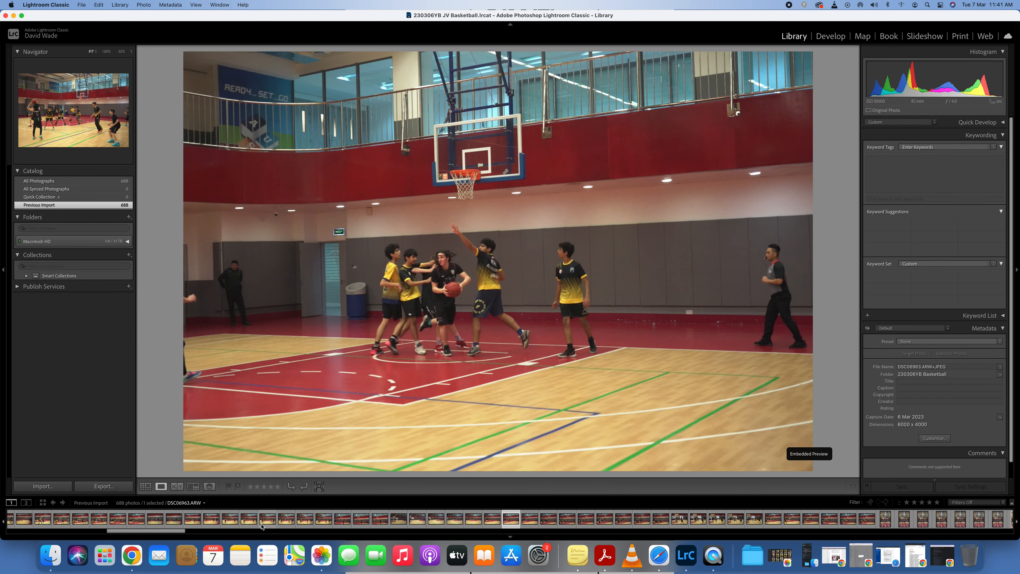
{"action": "key", "text": "Right"}
{"action": "key", "text": "Right"}
{"action": "key", "text": "Right"}
{"action": "key", "text": "Right"}
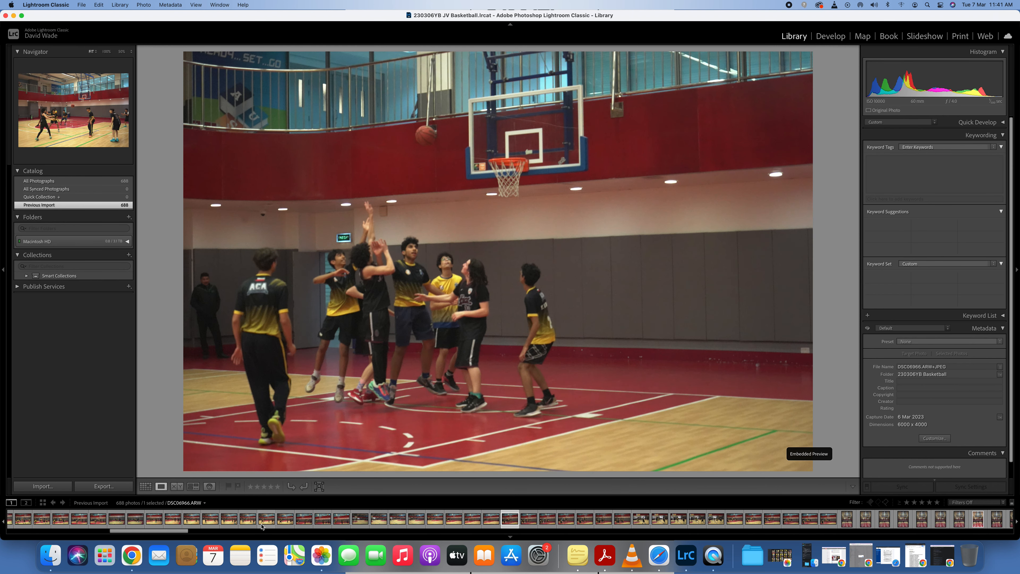
{"action": "key", "text": "Right"}
{"action": "key", "text": "Right"}
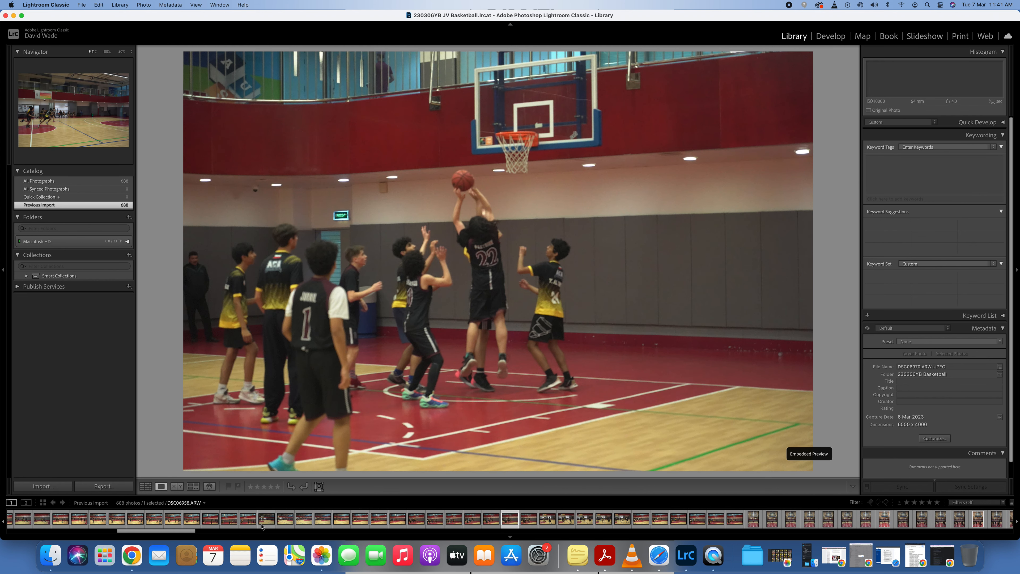
{"action": "key", "text": "Right"}
{"action": "key", "text": "Right"}
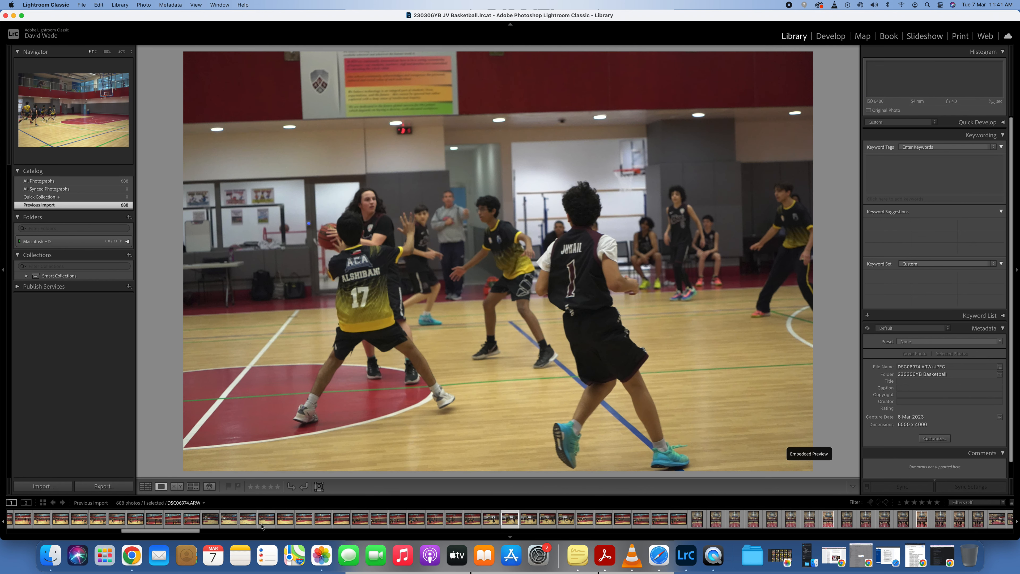
{"action": "key", "text": "Right"}
{"action": "key", "text": "Right"}
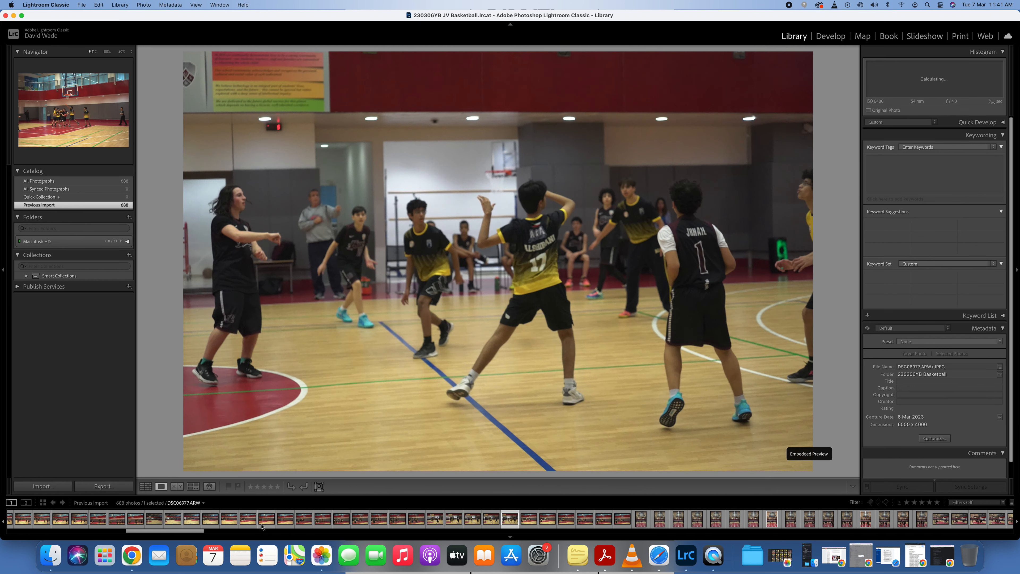
{"action": "key", "text": "Right"}
{"action": "key", "text": "Left"}
{"action": "key", "text": "Right"}
{"action": "key", "text": "Right"}
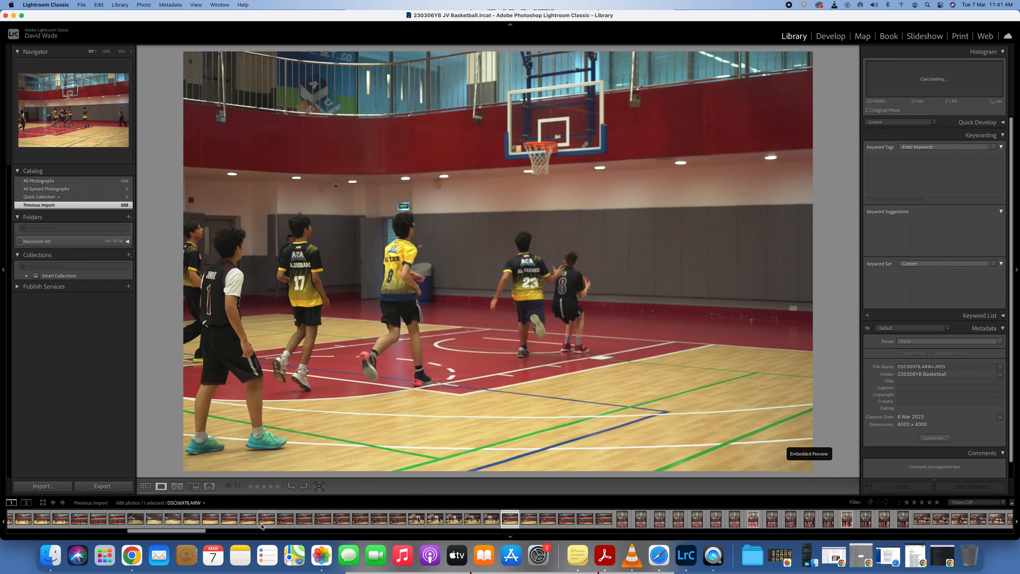
Move ahead to the portrait-format free-throw photo DSC06984 and flag it as a pick
{"action": "key", "text": "Left"}
{"action": "key", "text": "Left"}
{"action": "key", "text": "Left"}
{"action": "key", "text": "Left"}
{"action": "key", "text": "Left"}
{"action": "key", "text": "Left"}
{"action": "key", "text": "Left"}
{"action": "key", "text": "Left"}
{"action": "key", "text": "Left"}
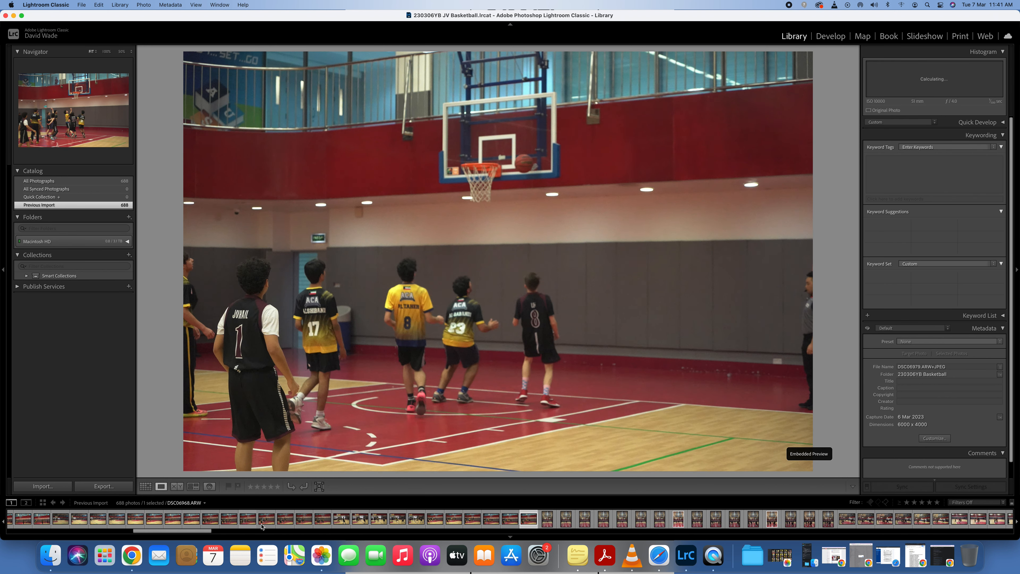
{"action": "key", "text": "Right"}
{"action": "key", "text": "Right"}
{"action": "key", "text": "Right"}
{"action": "key", "text": "Right"}
{"action": "key", "text": "Right"}
{"action": "key", "text": "Right"}
{"action": "key", "text": "Right"}
{"action": "key", "text": "Right"}
{"action": "key", "text": "Right"}
{"action": "key", "text": "Right"}
{"action": "key", "text": "Right"}
{"action": "key", "text": "Right"}
{"action": "key", "text": "Right"}
{"action": "key", "text": "Right"}
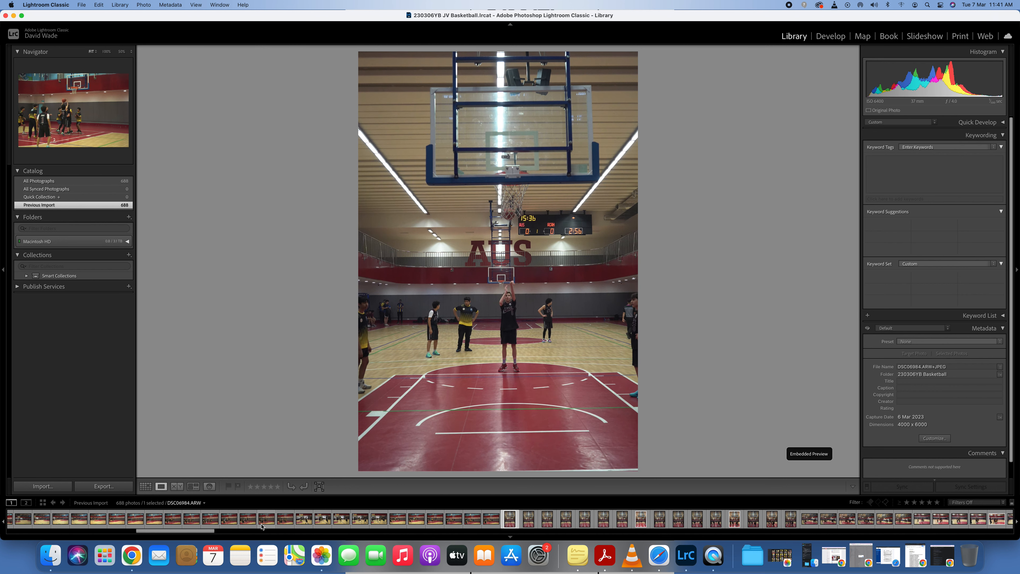
{"action": "key", "text": "Right"}
{"action": "key", "text": "Left"}
{"action": "key", "text": "p"}
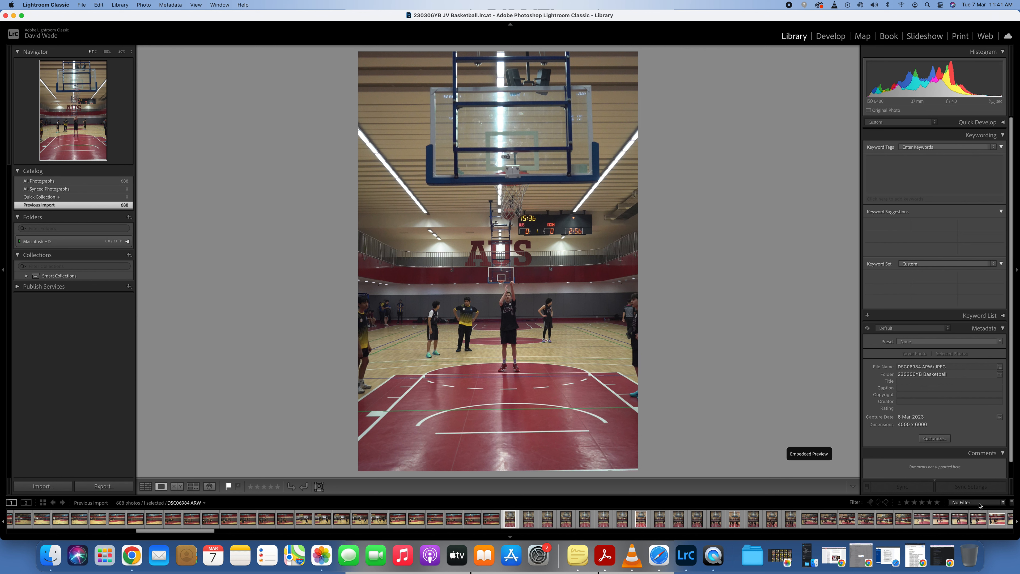
Filter the filmstrip with the Flagged preset
{"action": "left_click", "coordinate": [979, 503]}
{"action": "mouse_move", "coordinate": [978, 533]}
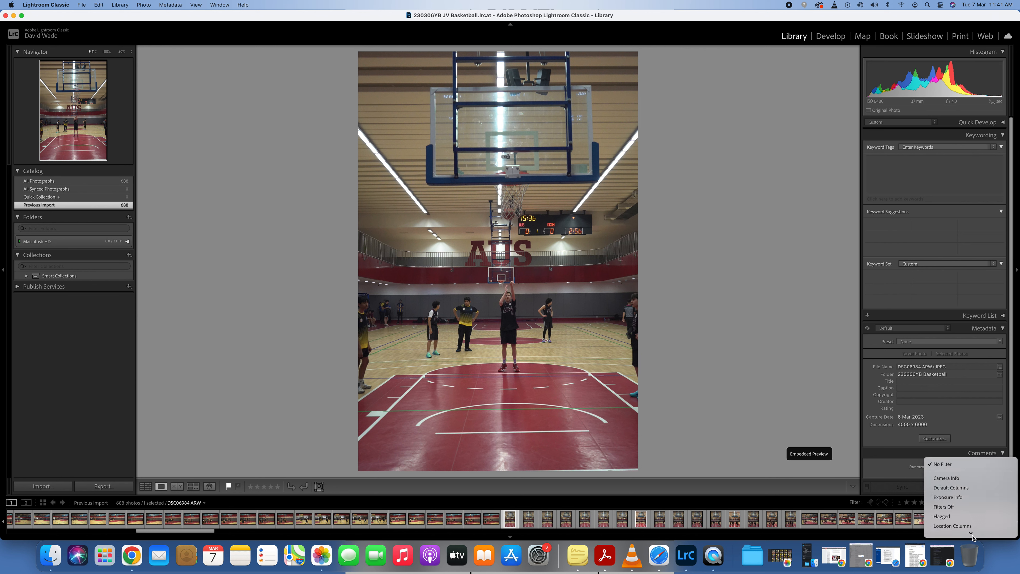
{"action": "left_click", "coordinate": [977, 469]}
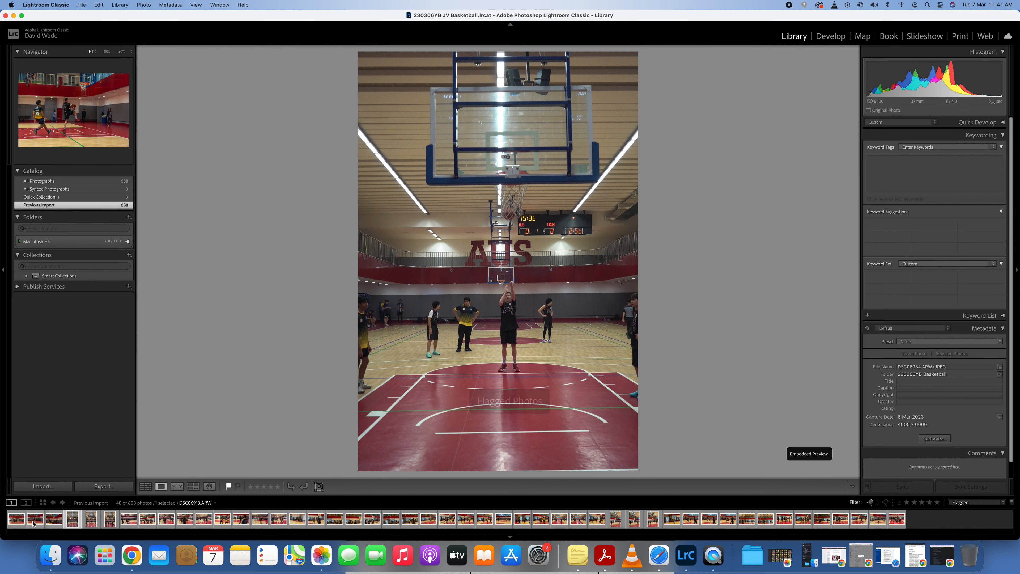
Open the first flagged photo, DSC06887, look at the flagged shots that follow and return to it
{"action": "left_click", "coordinate": [22, 522]}
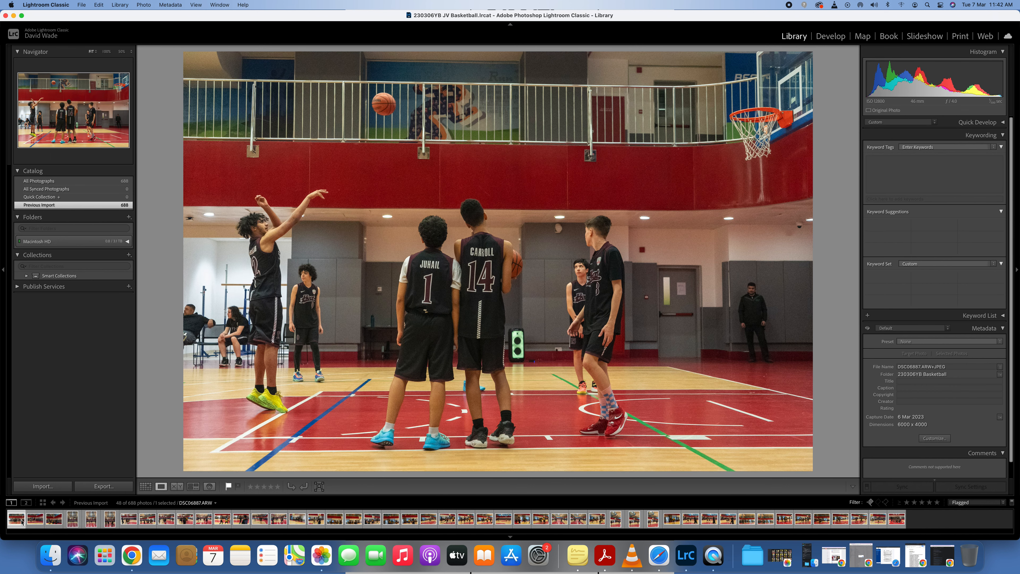
{"action": "key", "text": "Right"}
{"action": "key", "text": "Right"}
{"action": "key", "text": "Left"}
{"action": "key", "text": "Left"}
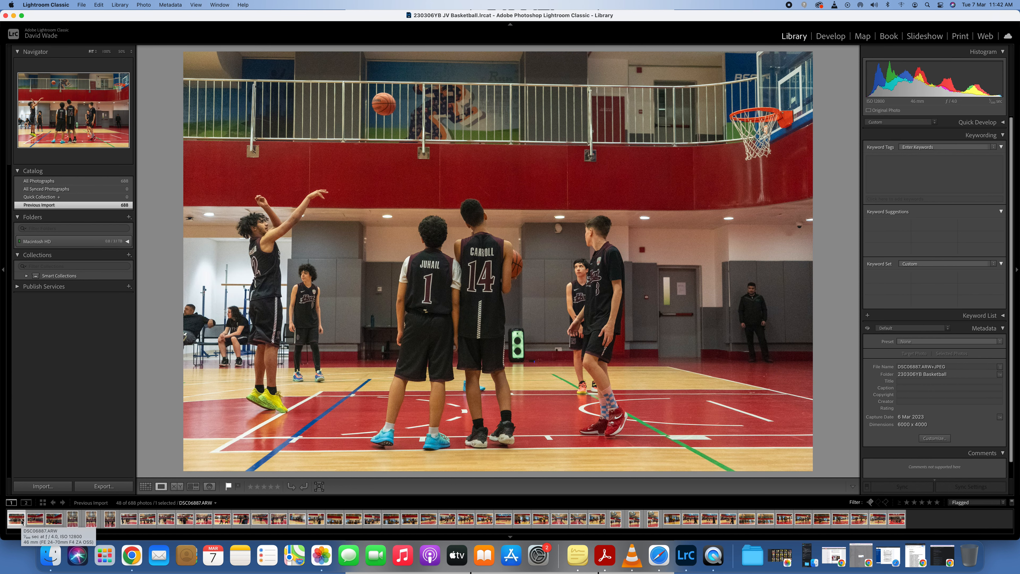
In Develop, select all the flagged photos with Auto Sync turned on and apply the Auto tone adjustment to them
{"action": "left_click", "coordinate": [831, 36]}
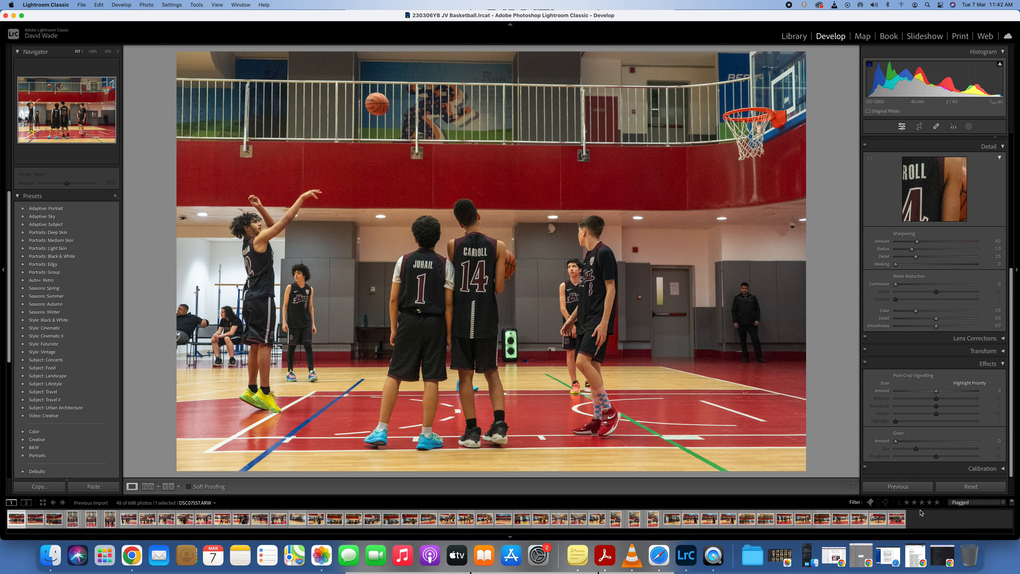
{"action": "left_click", "coordinate": [896, 519], "text": "shift"}
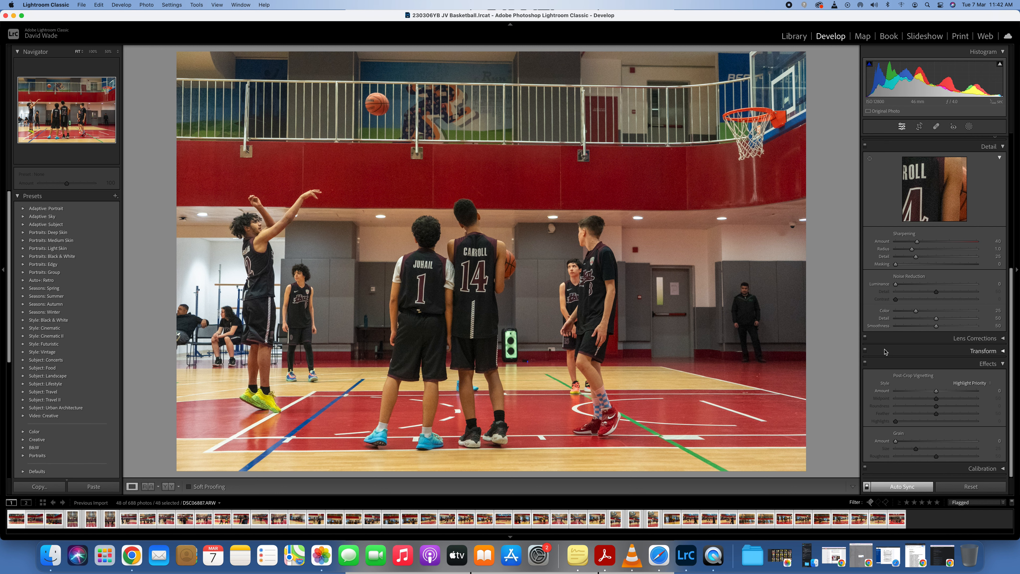
{"action": "left_click", "coordinate": [866, 487]}
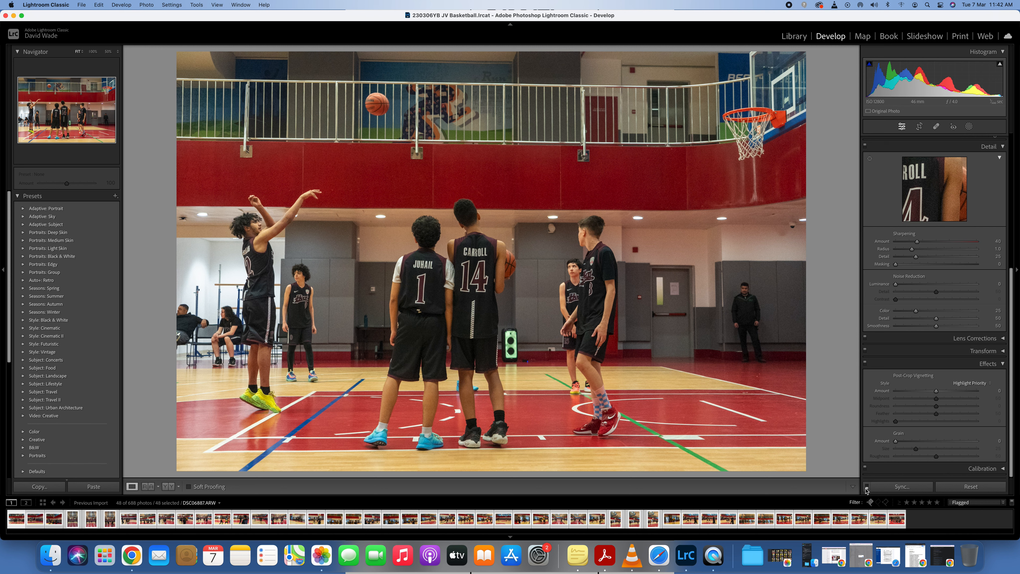
{"action": "left_click", "coordinate": [867, 488]}
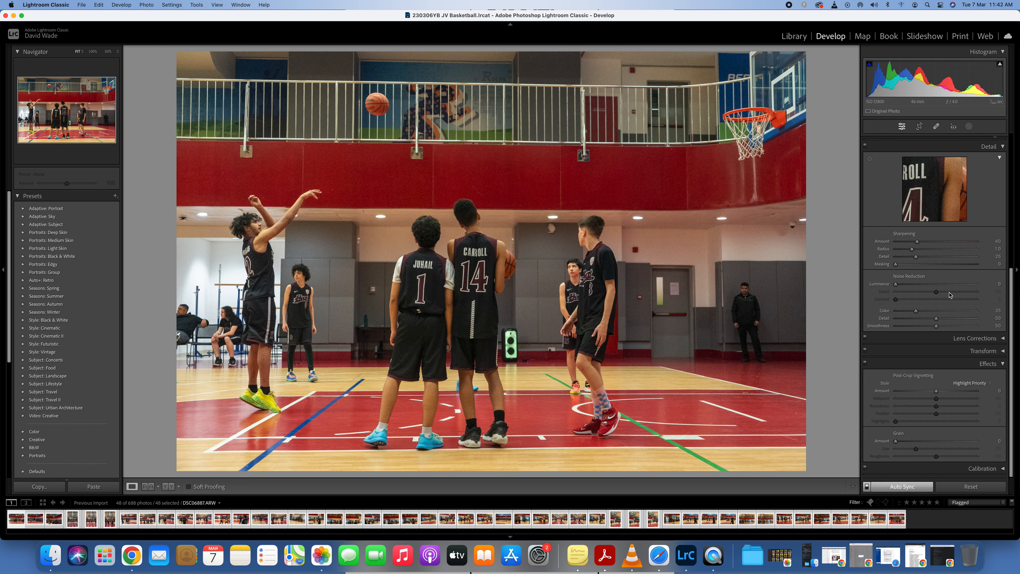
{"action": "scroll", "coordinate": [949, 295], "scroll_direction": "up", "scroll_amount": 10}
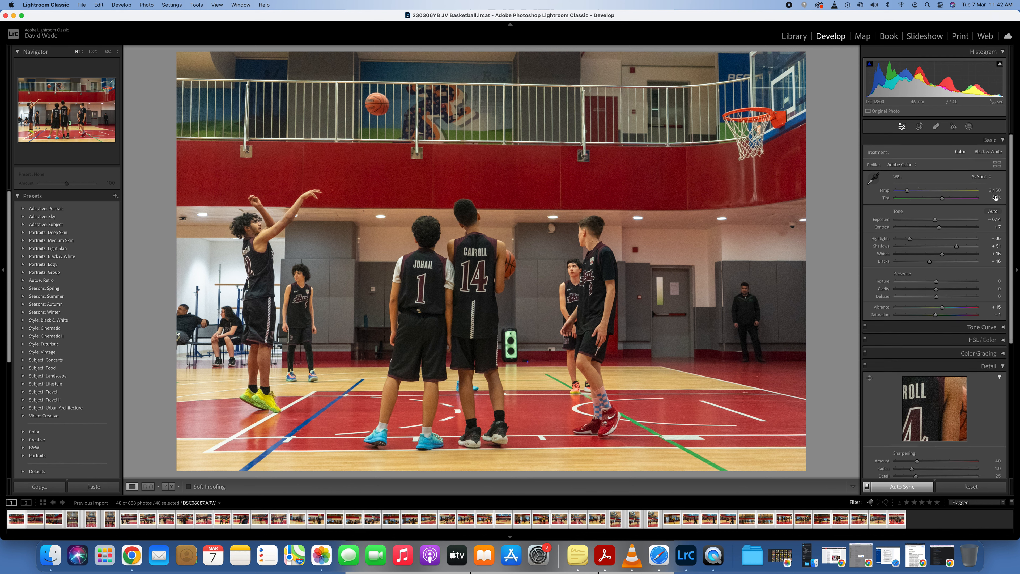
{"action": "left_click", "coordinate": [994, 212]}
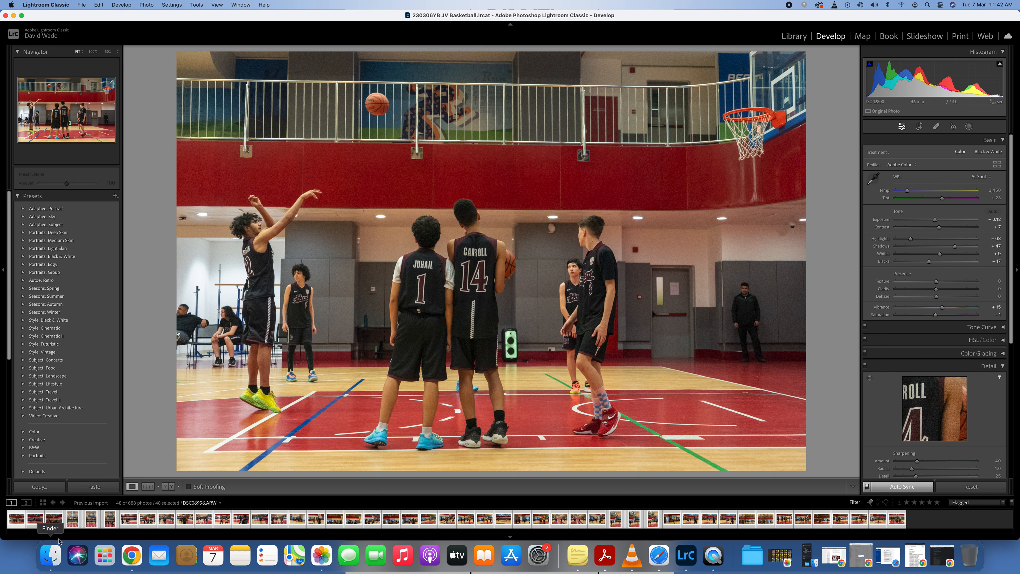
Check the Auto tone adjustments on the third flagged photo and the flagged photos that follow it
{"action": "left_click", "coordinate": [53, 520]}
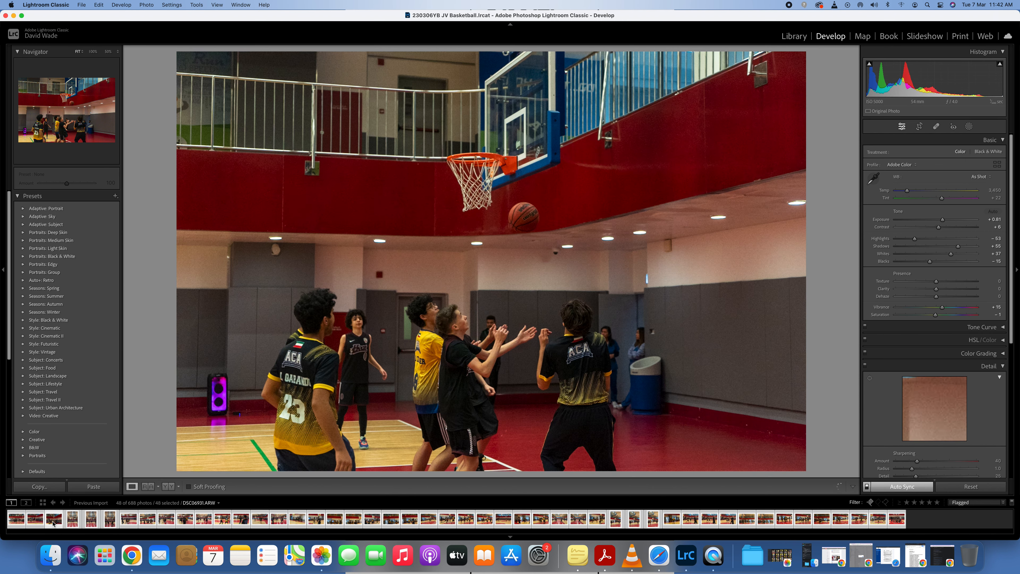
{"action": "key", "text": "Right"}
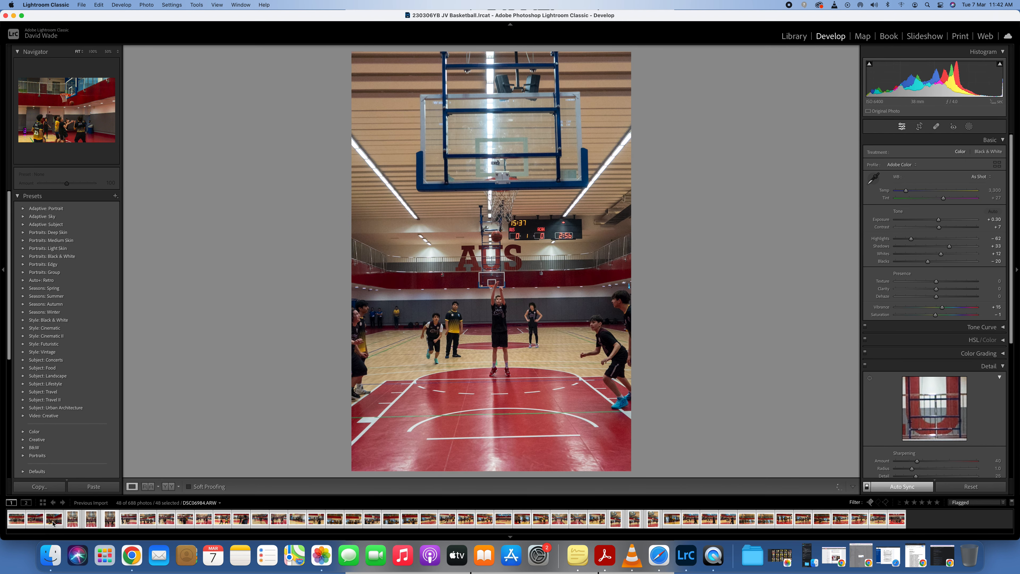
{"action": "key", "text": "Right"}
{"action": "key", "text": "Right"}
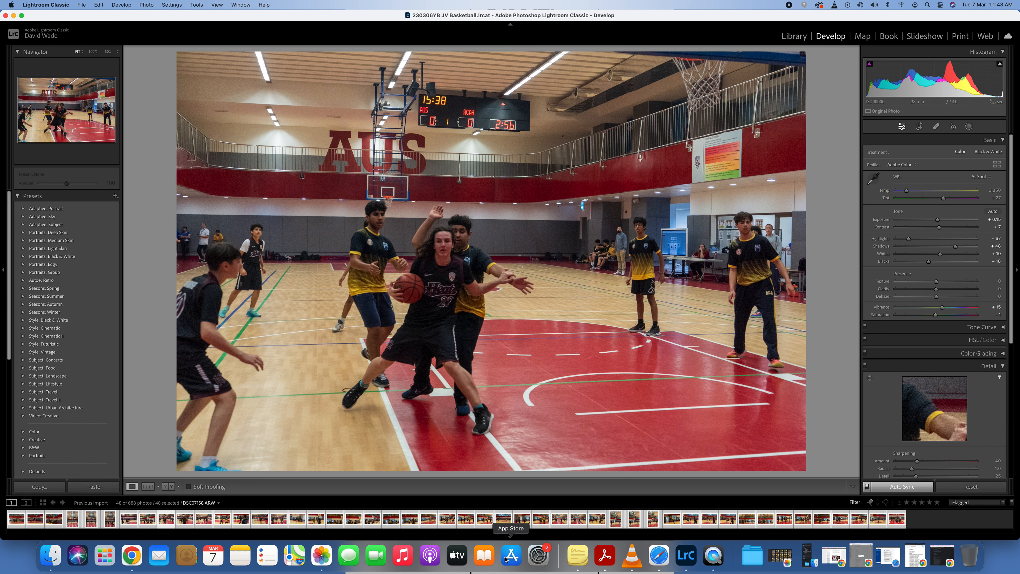
Open the team photo DSC07557 at the end of the filmstrip and set the crop aspect to 16 x 9 for all selected photos
{"action": "left_click", "coordinate": [896, 521]}
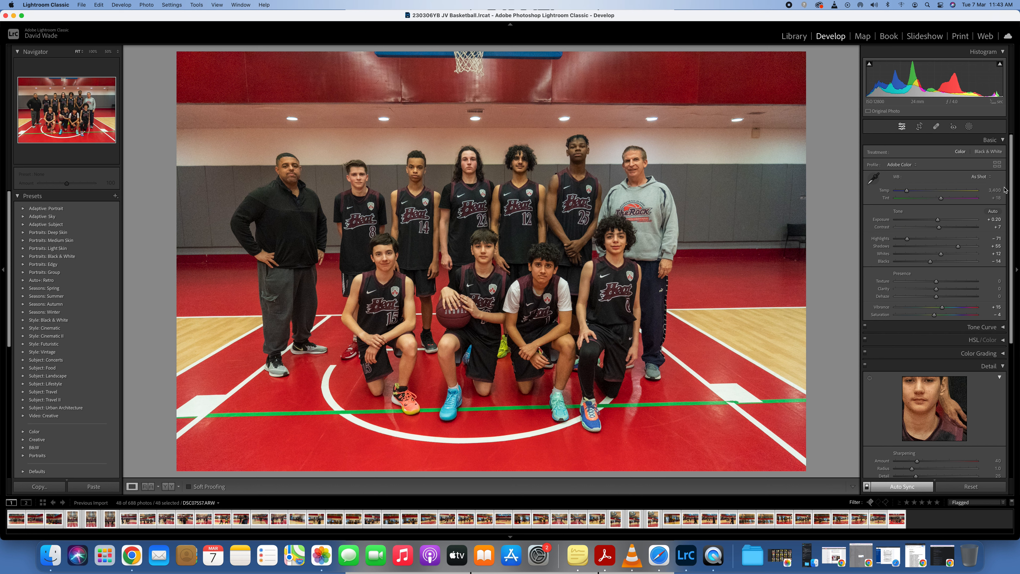
{"action": "left_click", "coordinate": [920, 127]}
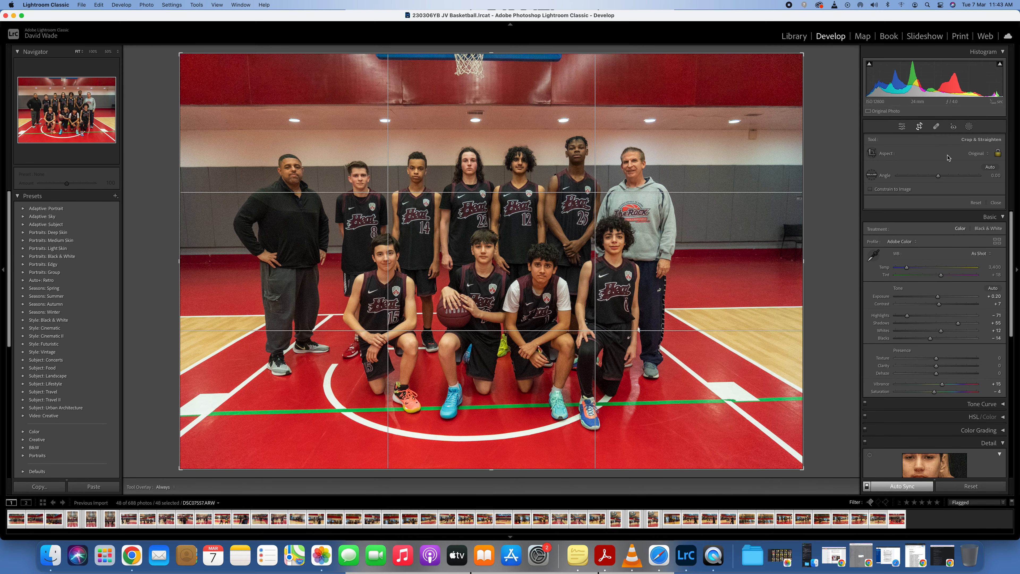
{"action": "left_click", "coordinate": [977, 157]}
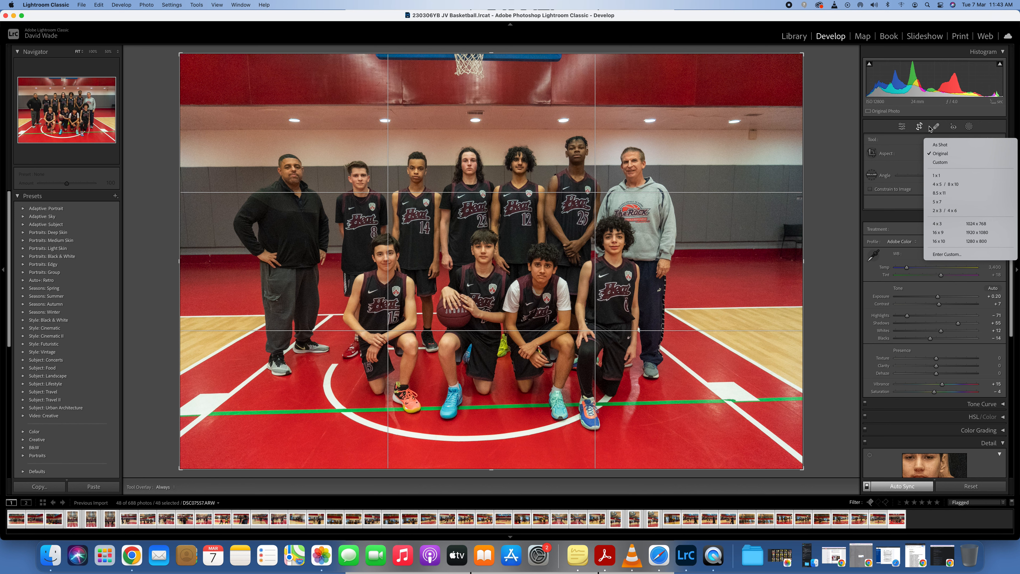
{"action": "left_click", "coordinate": [921, 126]}
{"action": "left_click_drag", "start_coordinate": [803, 53], "coordinate": [738, 87]}
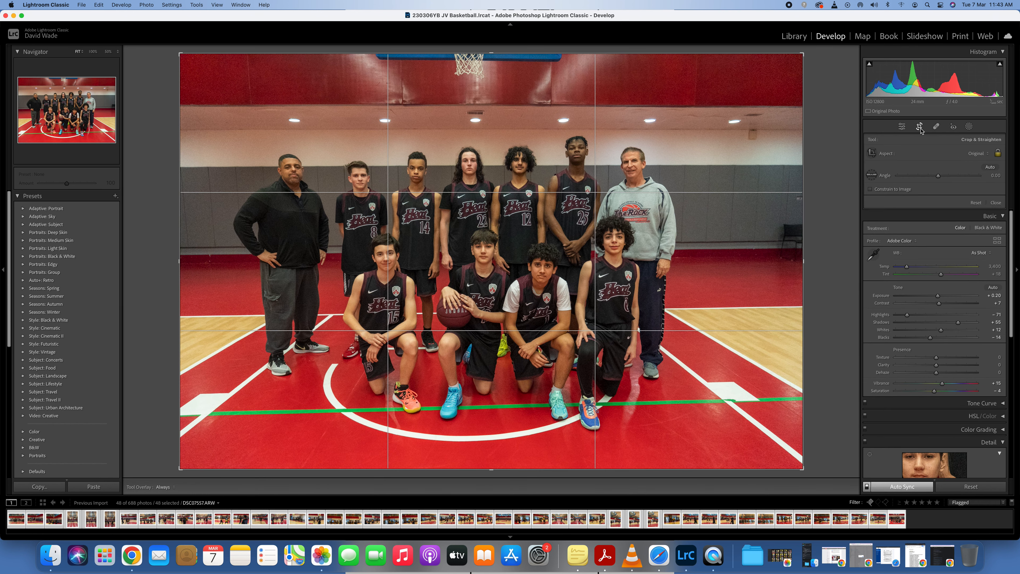
{"action": "left_click", "coordinate": [975, 157]}
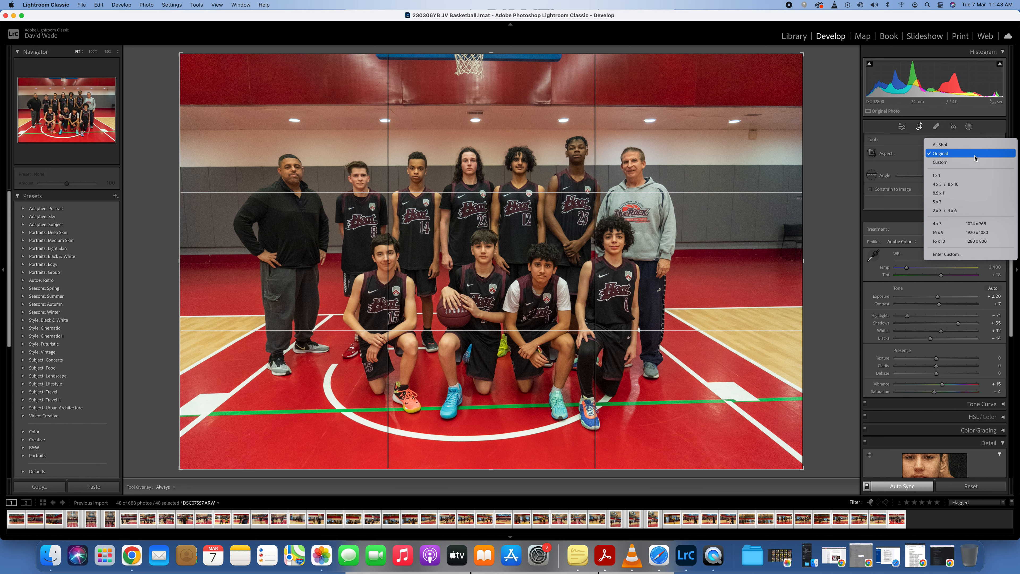
{"action": "left_click", "coordinate": [962, 233]}
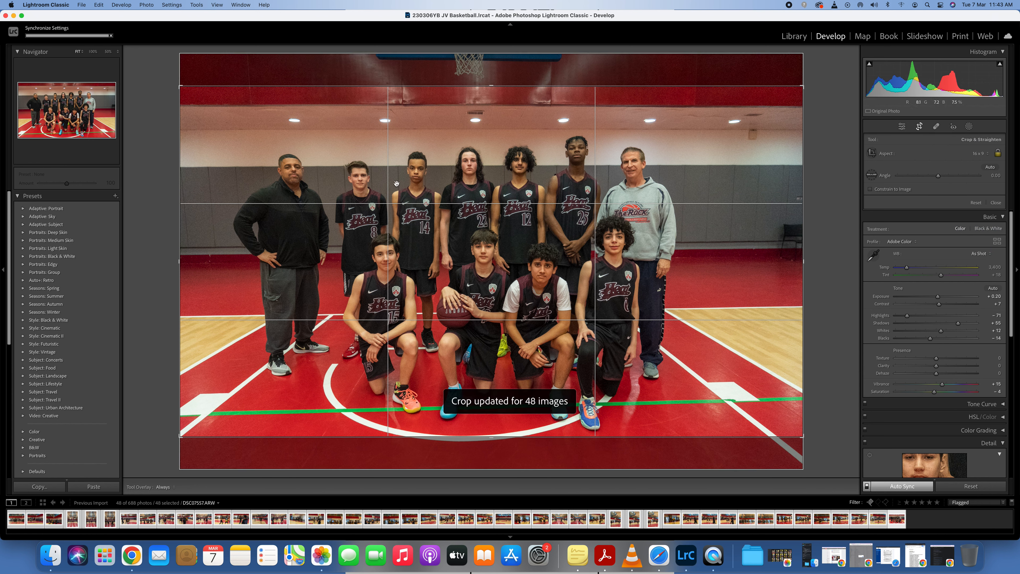
Tighten the 16 x 9 crop around the team, reposition the photo to centre the group within the frame and apply the crop
{"action": "left_click_drag", "start_coordinate": [180, 86], "coordinate": [208, 101]}
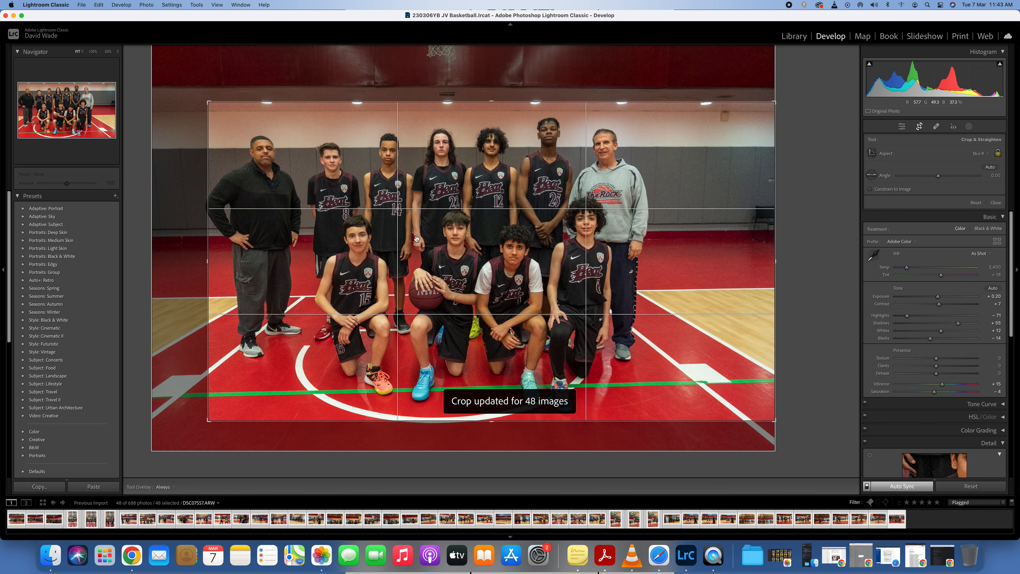
{"action": "left_click_drag", "start_coordinate": [426, 238], "coordinate": [485, 239]}
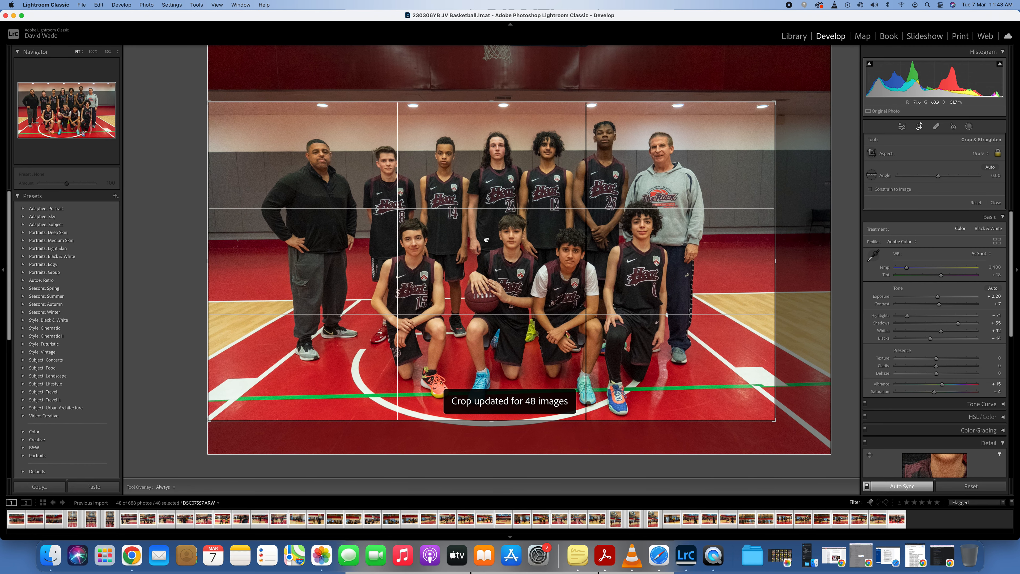
{"action": "left_click_drag", "start_coordinate": [490, 240], "coordinate": [491, 239]}
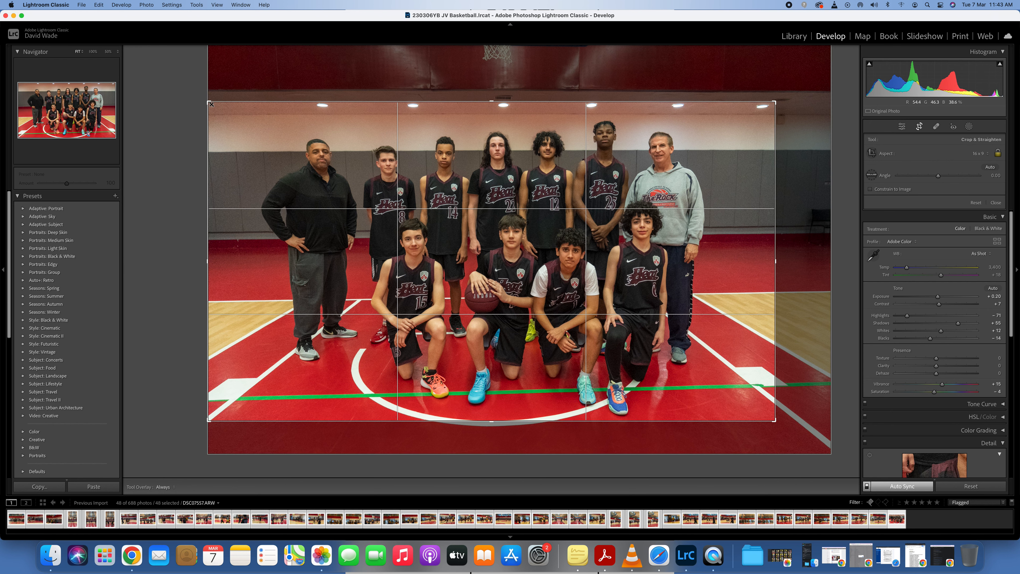
{"action": "left_click_drag", "start_coordinate": [217, 104], "coordinate": [248, 123]}
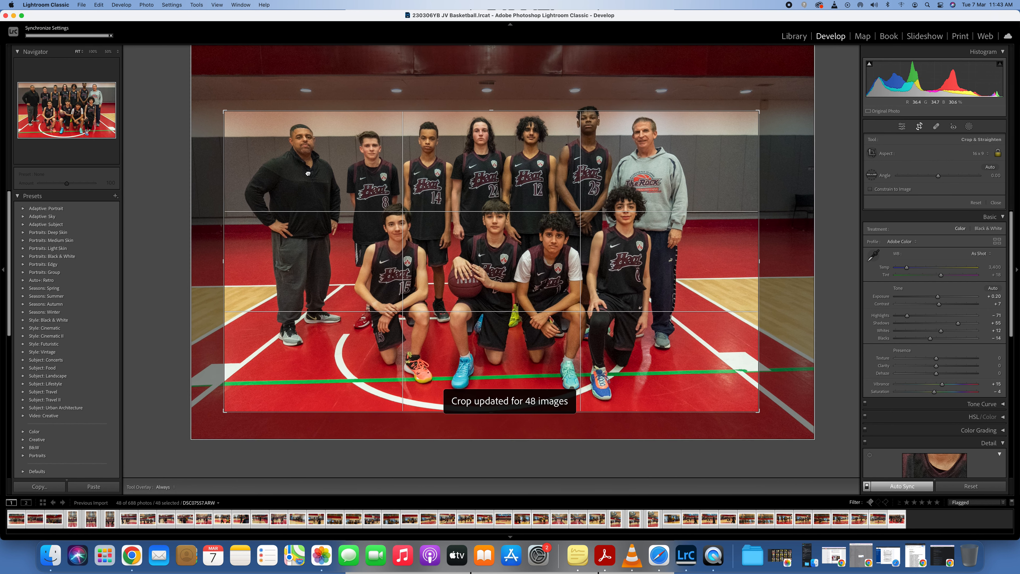
{"action": "left_click_drag", "start_coordinate": [310, 195], "coordinate": [332, 184]}
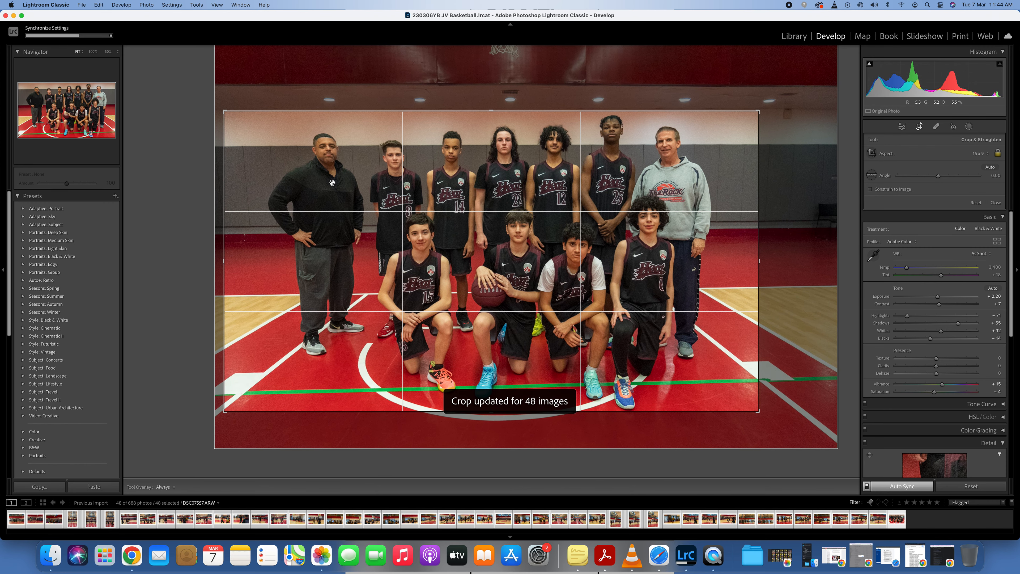
{"action": "key", "text": "Return"}
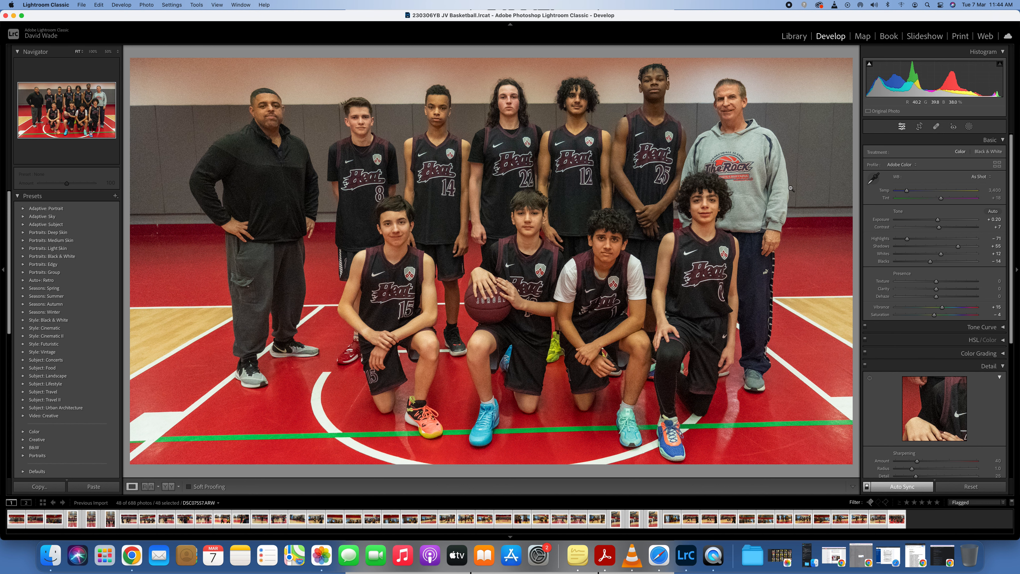
Return to the Library and view the flagged photos in the grid, looking at the team photo in Loupe view in between
{"action": "left_click", "coordinate": [793, 37]}
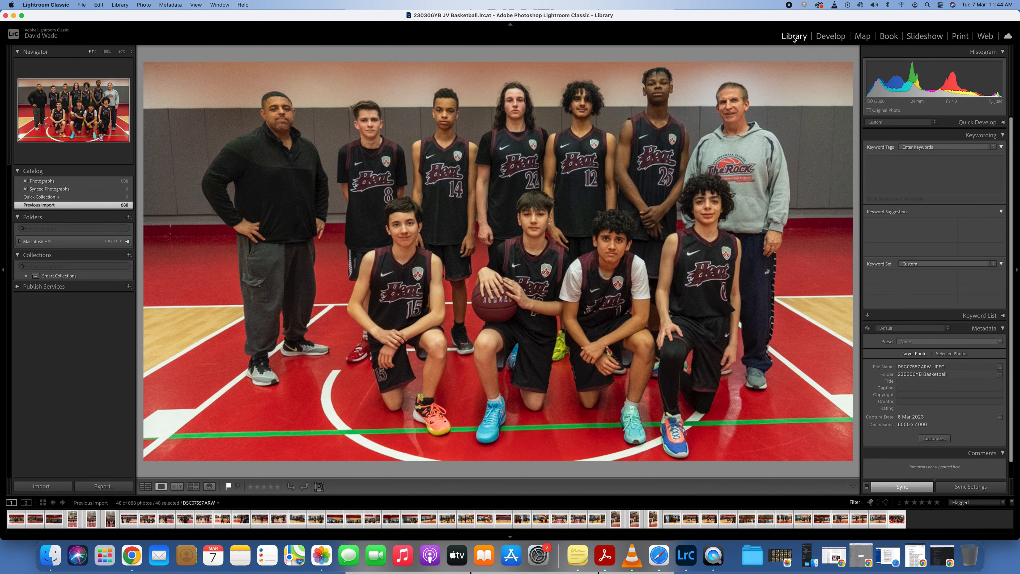
{"action": "left_click", "coordinate": [803, 38]}
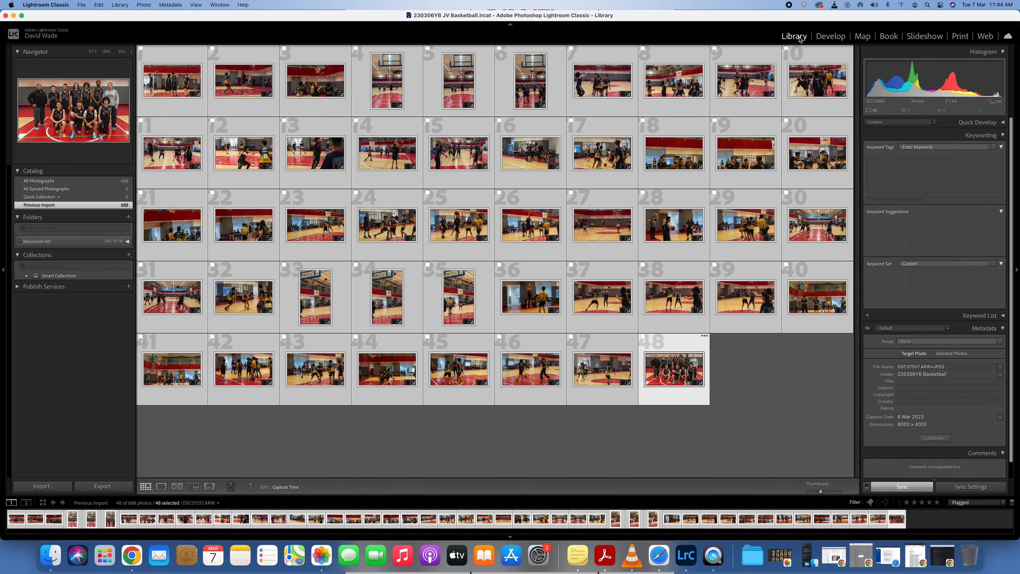
{"action": "key", "text": "e"}
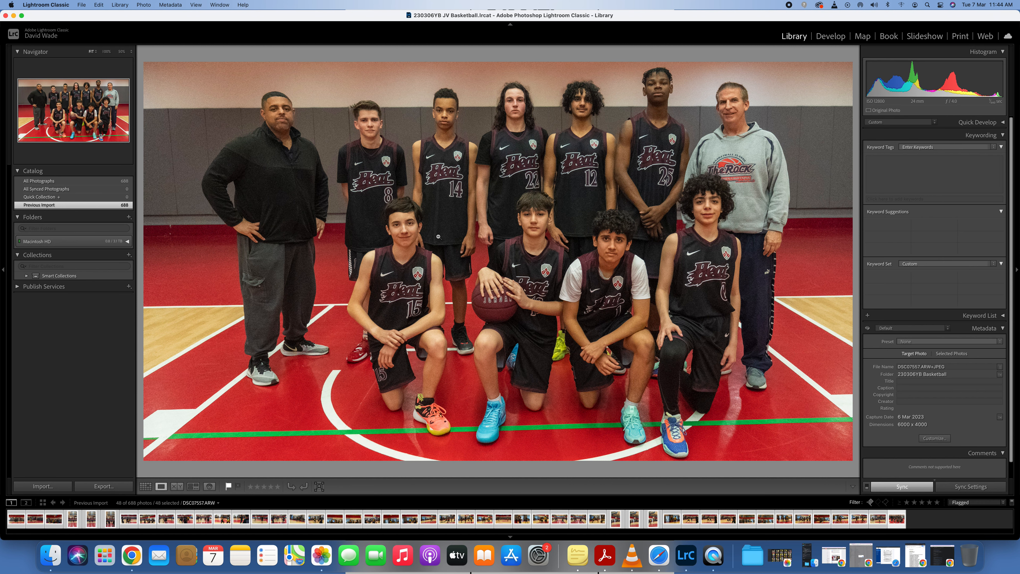
{"action": "key", "text": "g"}
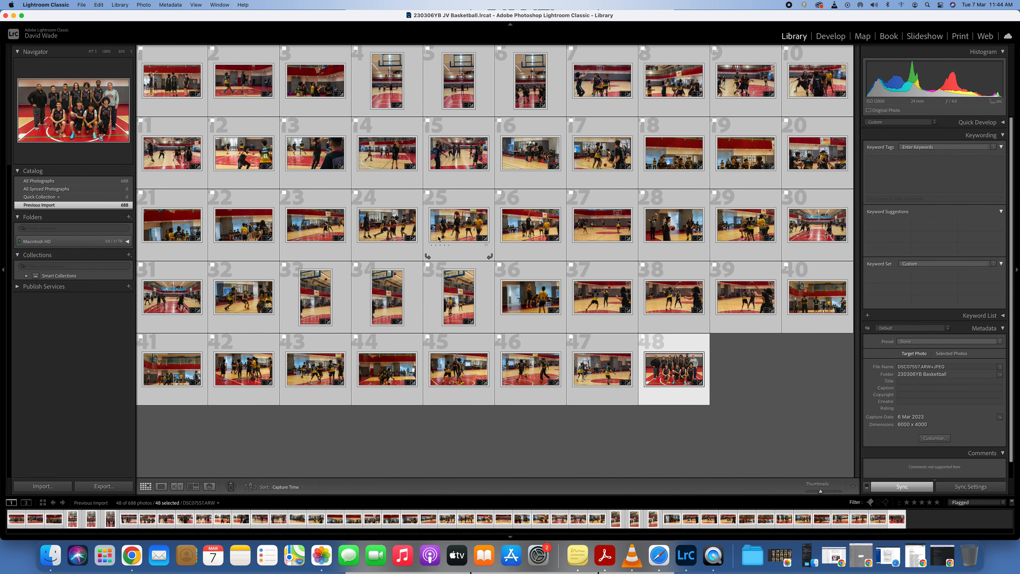